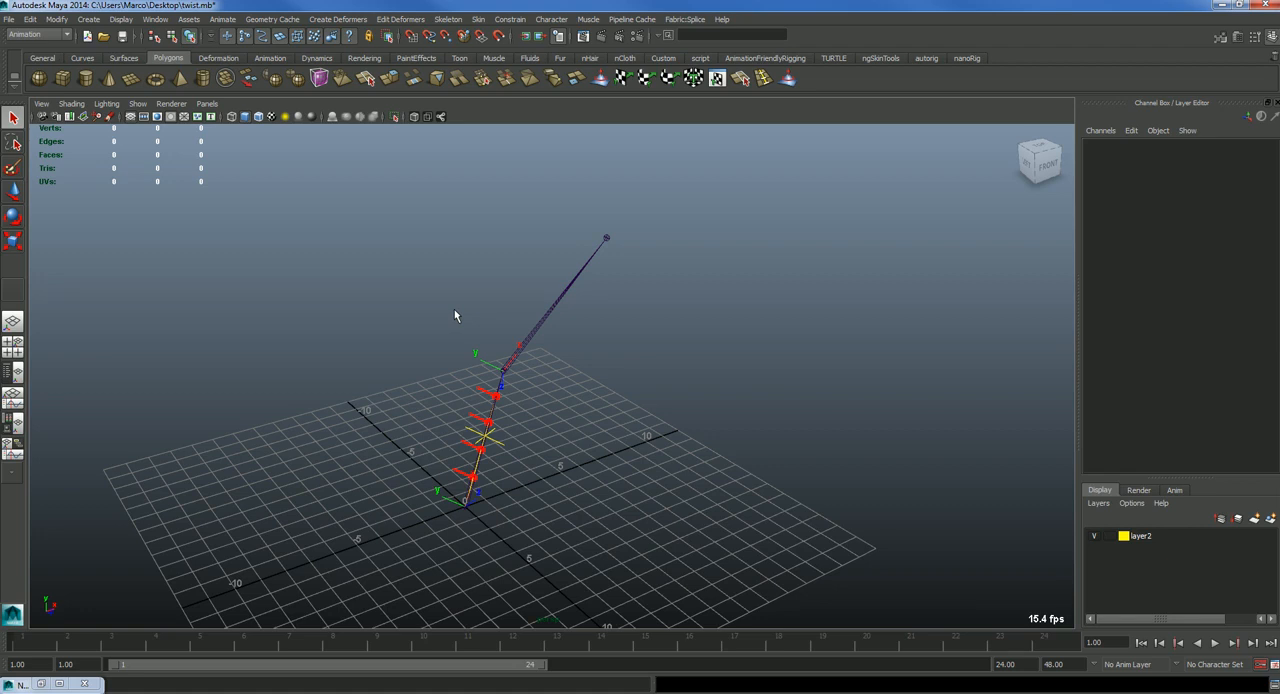
Step: Examine the joint chain and its red twist locators from several angles, selecting joint2
alt+drag(476, 434, 582, 432)
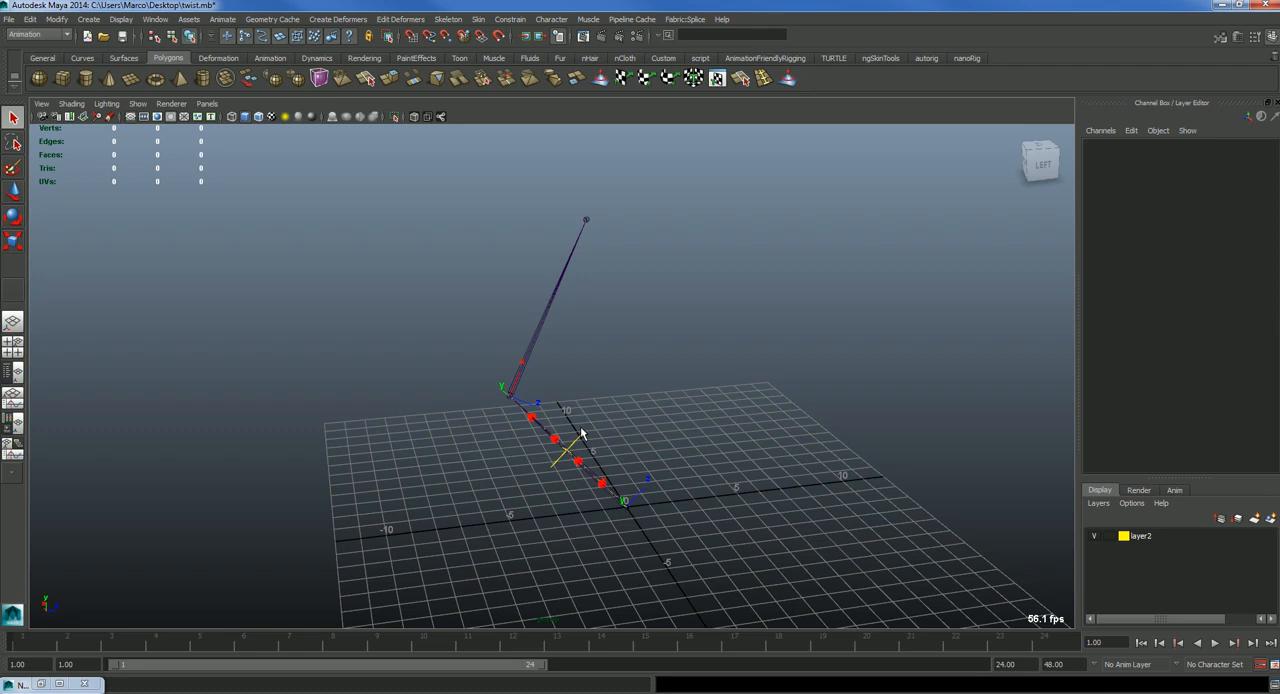
alt+drag(589, 444, 543, 350)
click(540, 322)
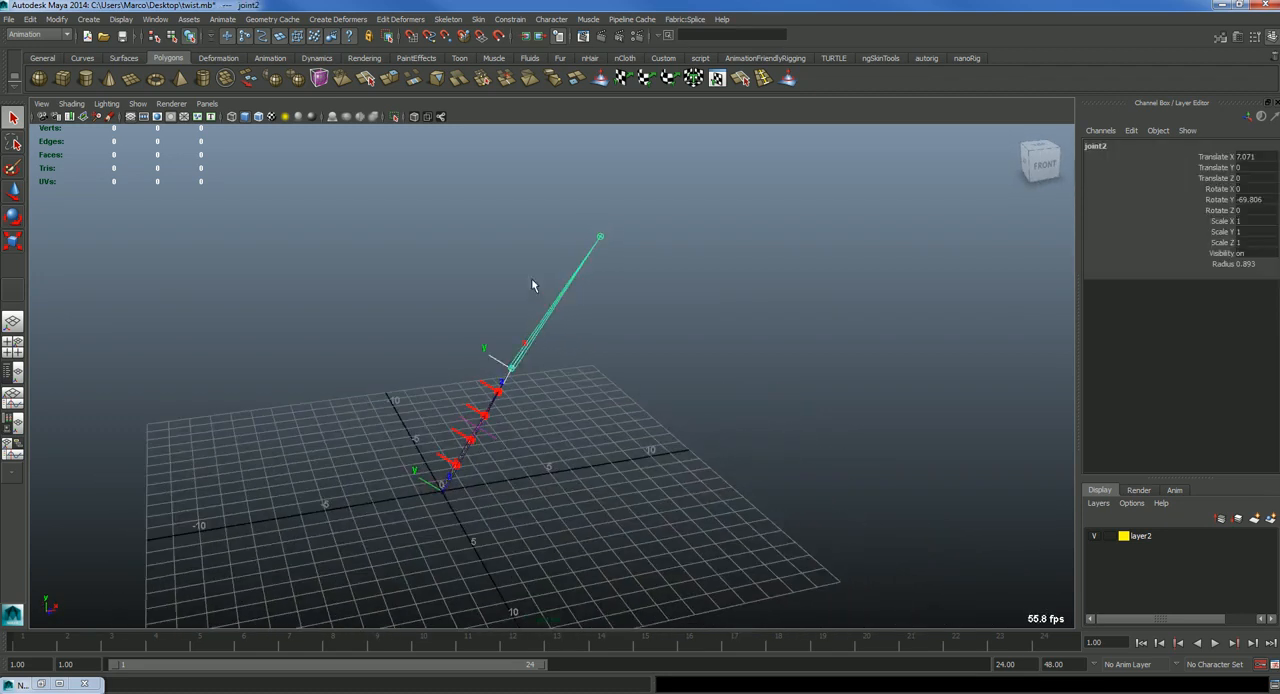
alt+drag(577, 309, 551, 384)
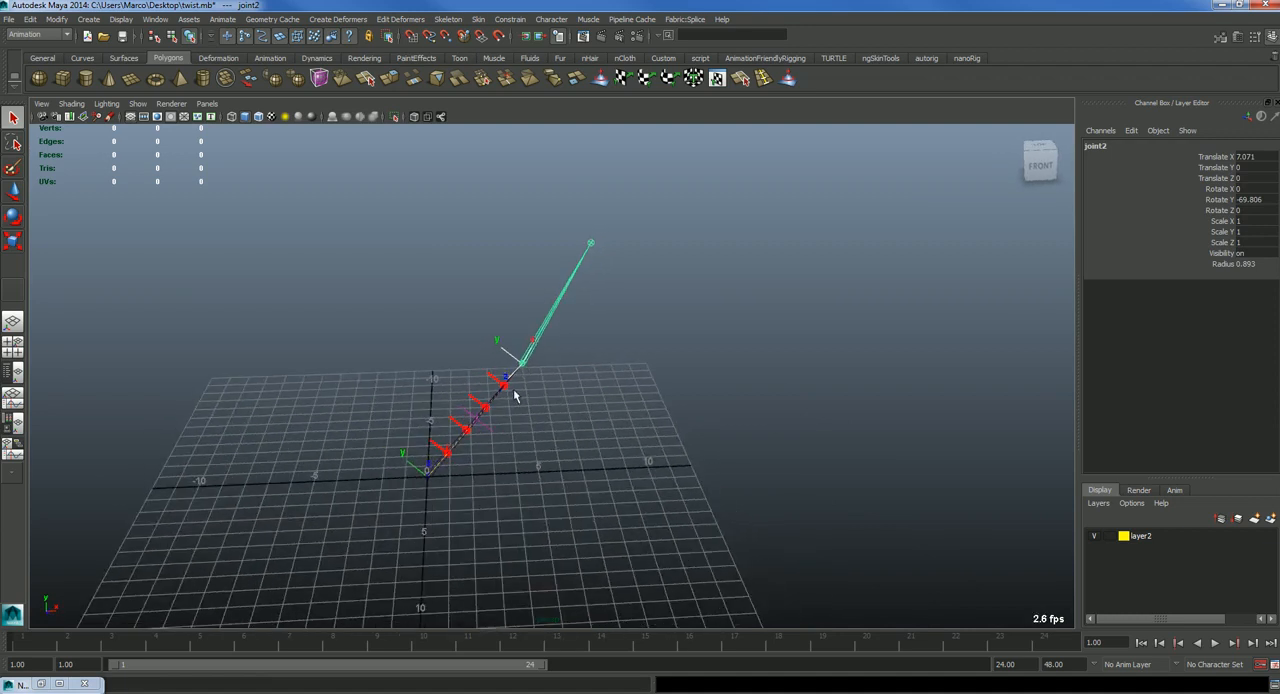
click(589, 244)
click(525, 367)
alt+drag(520, 445, 544, 367)
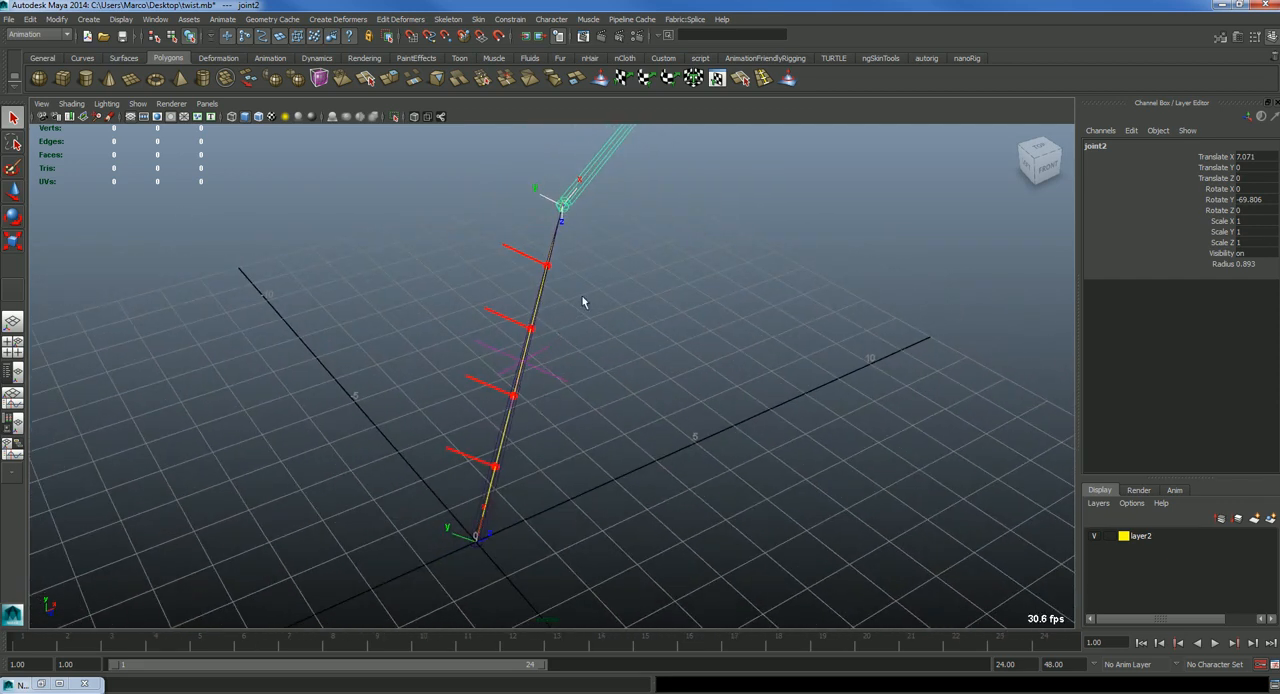
alt+drag(589, 290, 606, 372)
Step: Graph locator8's connections in the Node Editor and expand the network around spliceMayaNode1
click(537, 397)
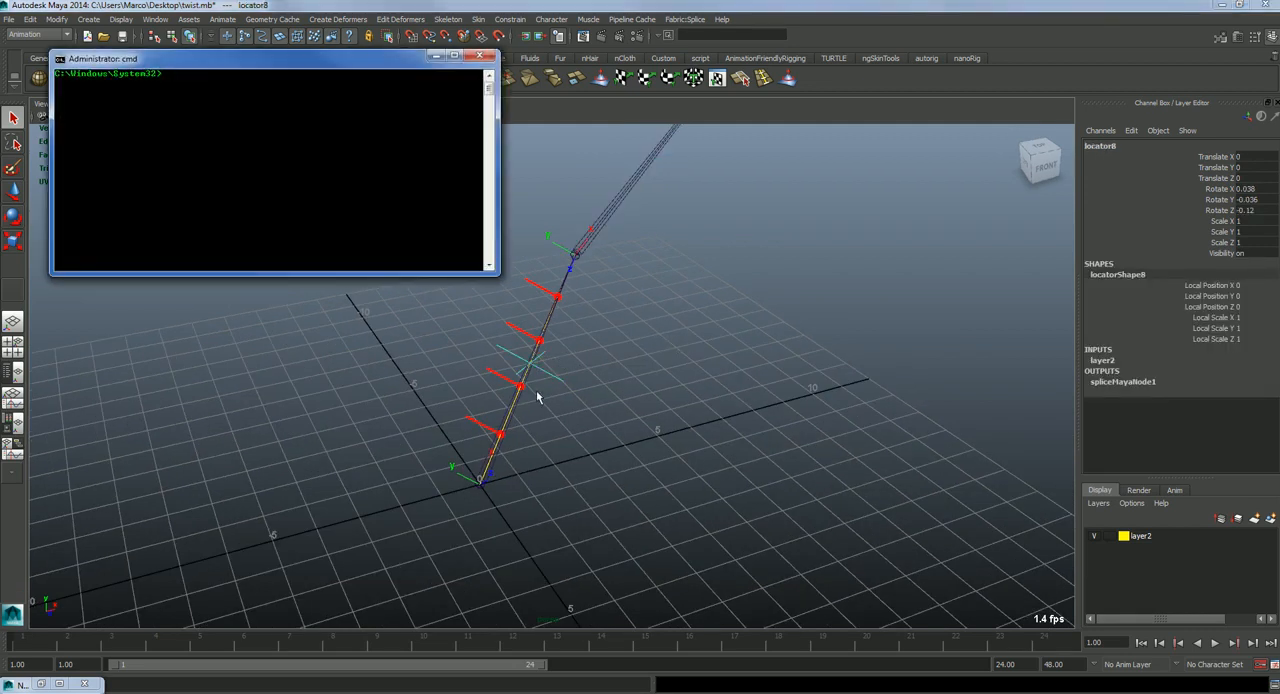
click(486, 55)
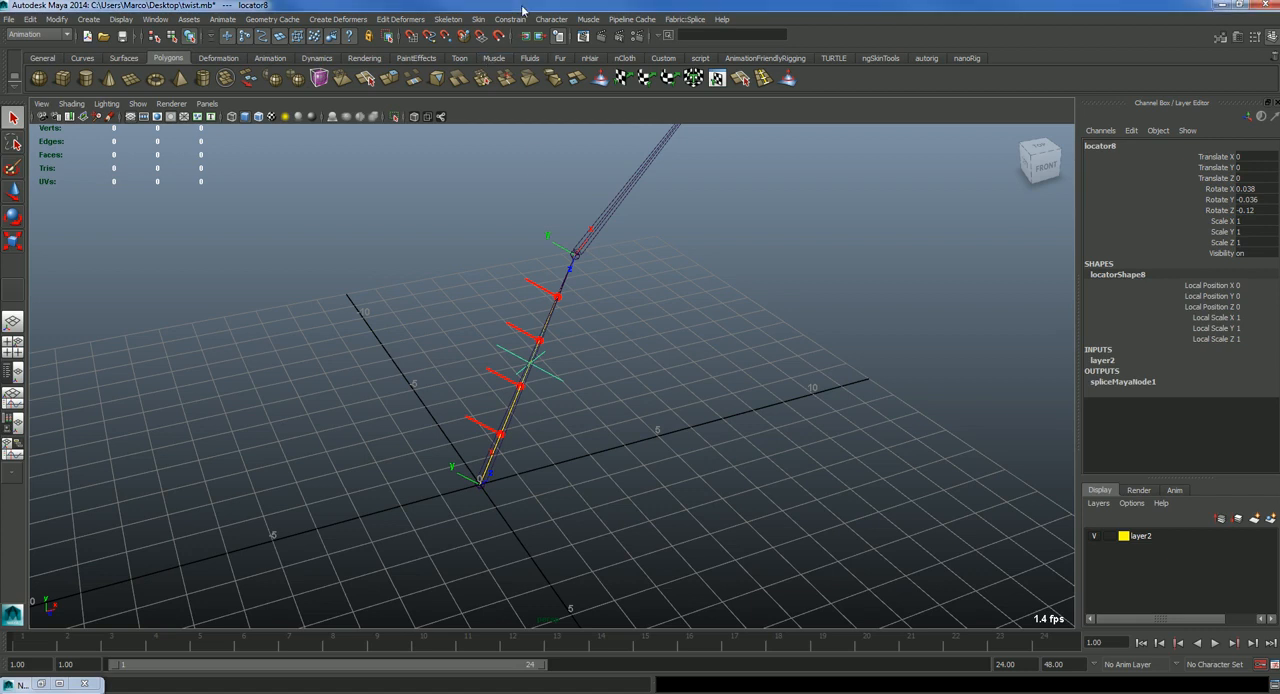
key(n)
click(861, 228)
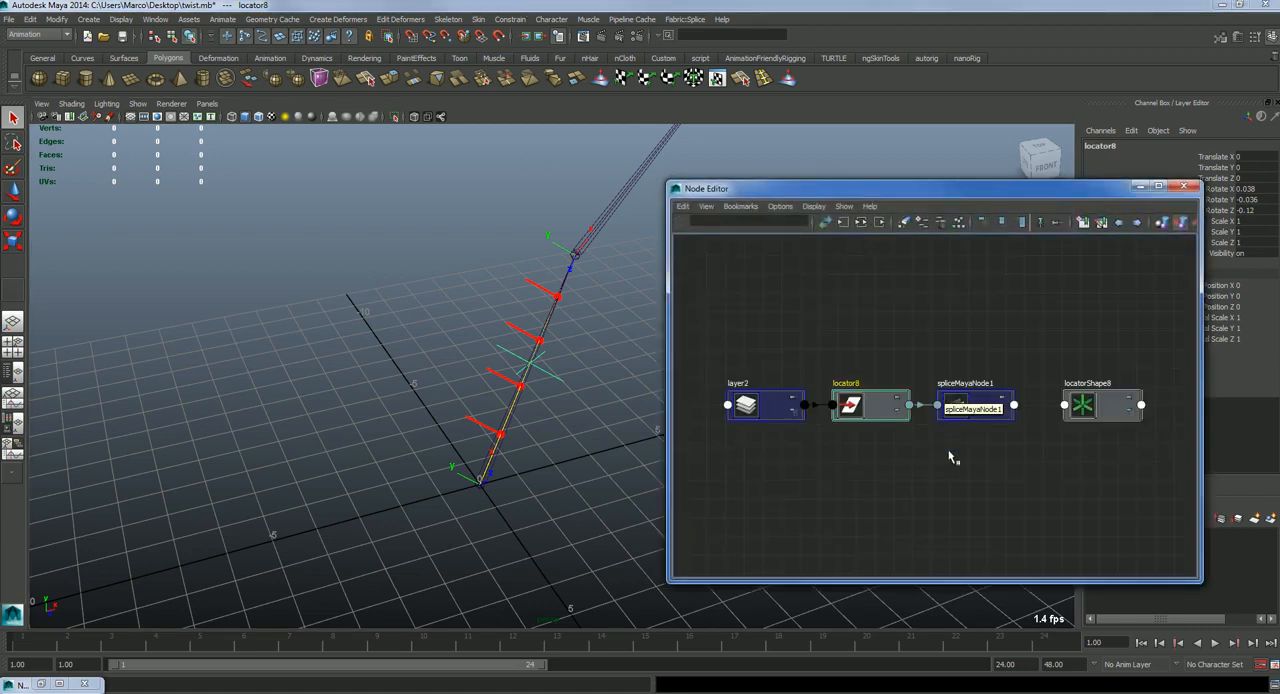
click(860, 222)
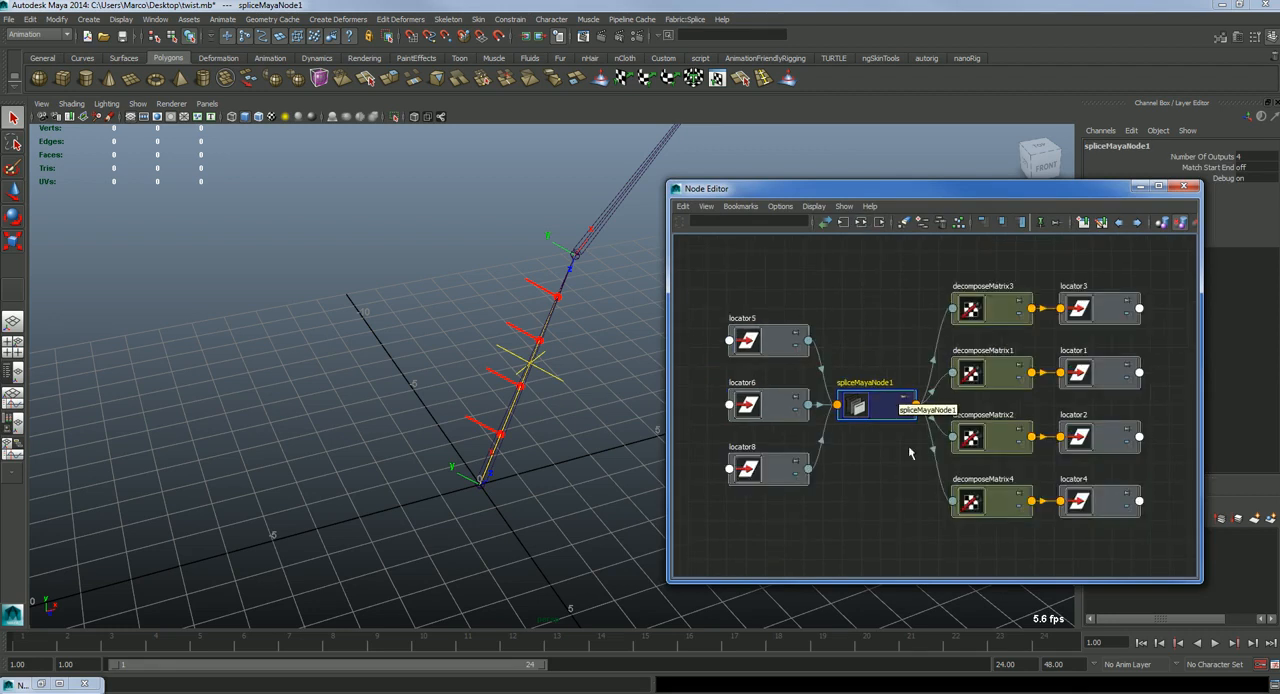
Step: Inspect the splice node's input and output nodes, checking the input locators locator5, locator6 and locator8 individually
drag(749, 252, 716, 556)
drag(930, 245, 943, 620)
alt+drag(447, 467, 400, 445)
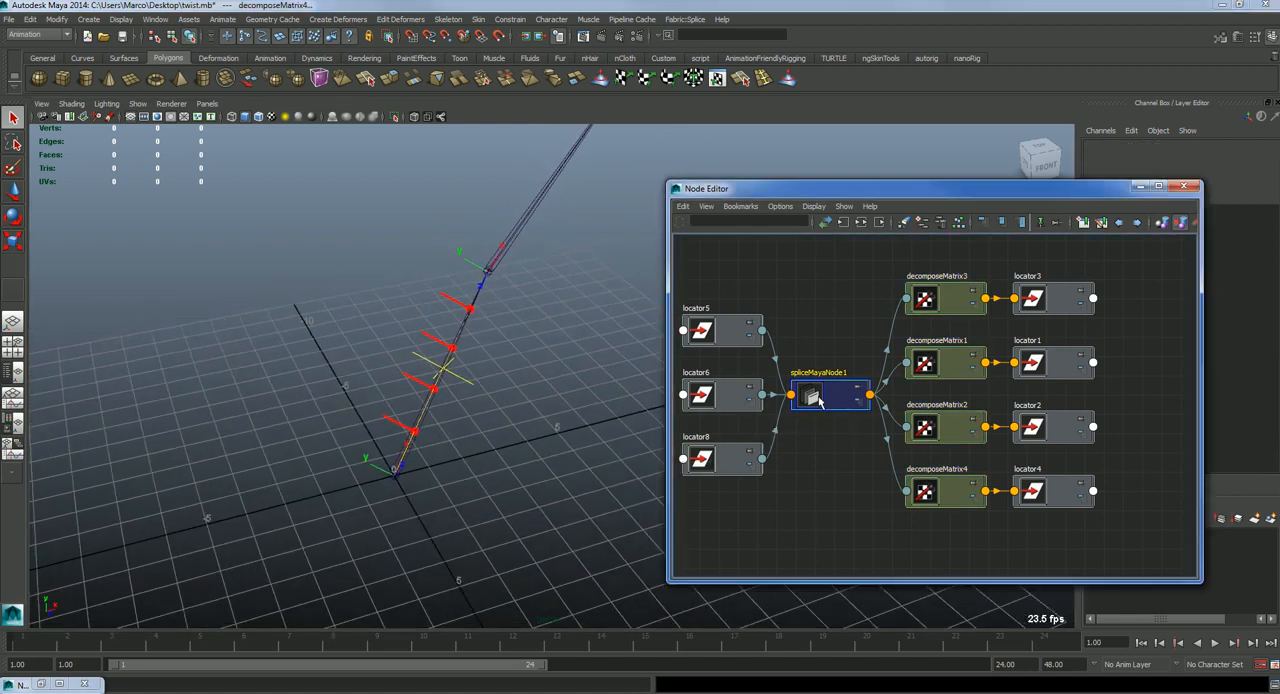
shift+click(742, 393)
click(707, 326)
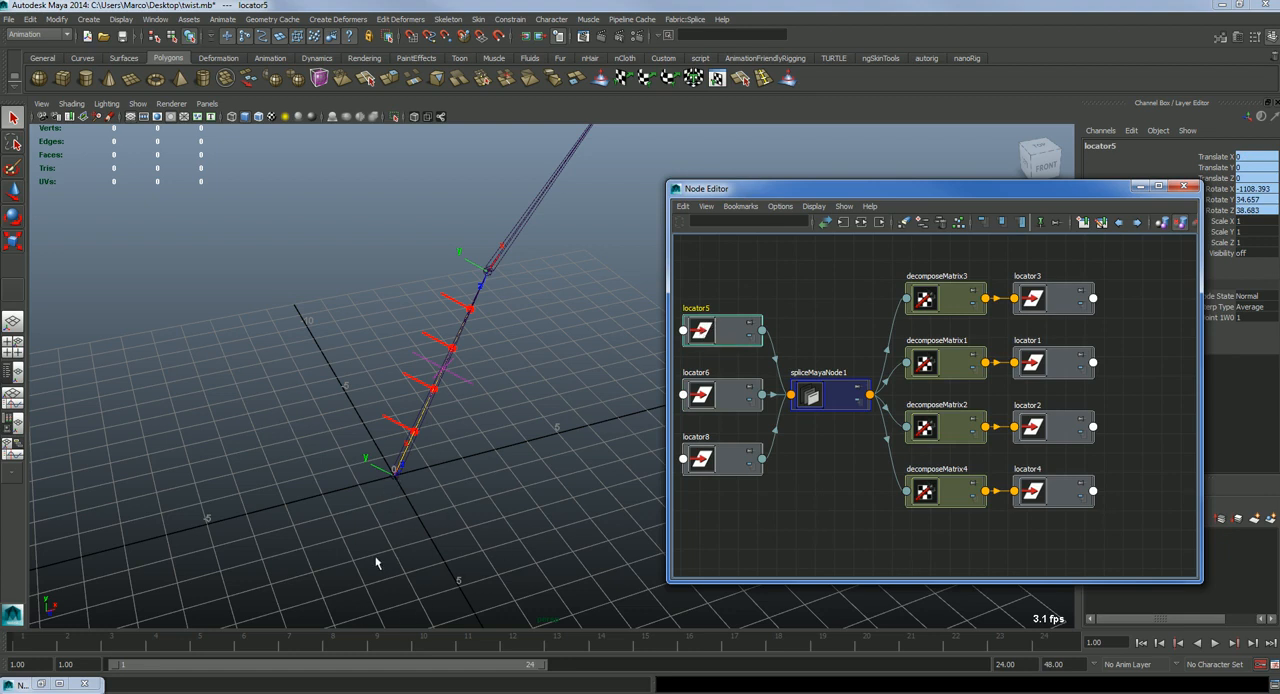
click(740, 399)
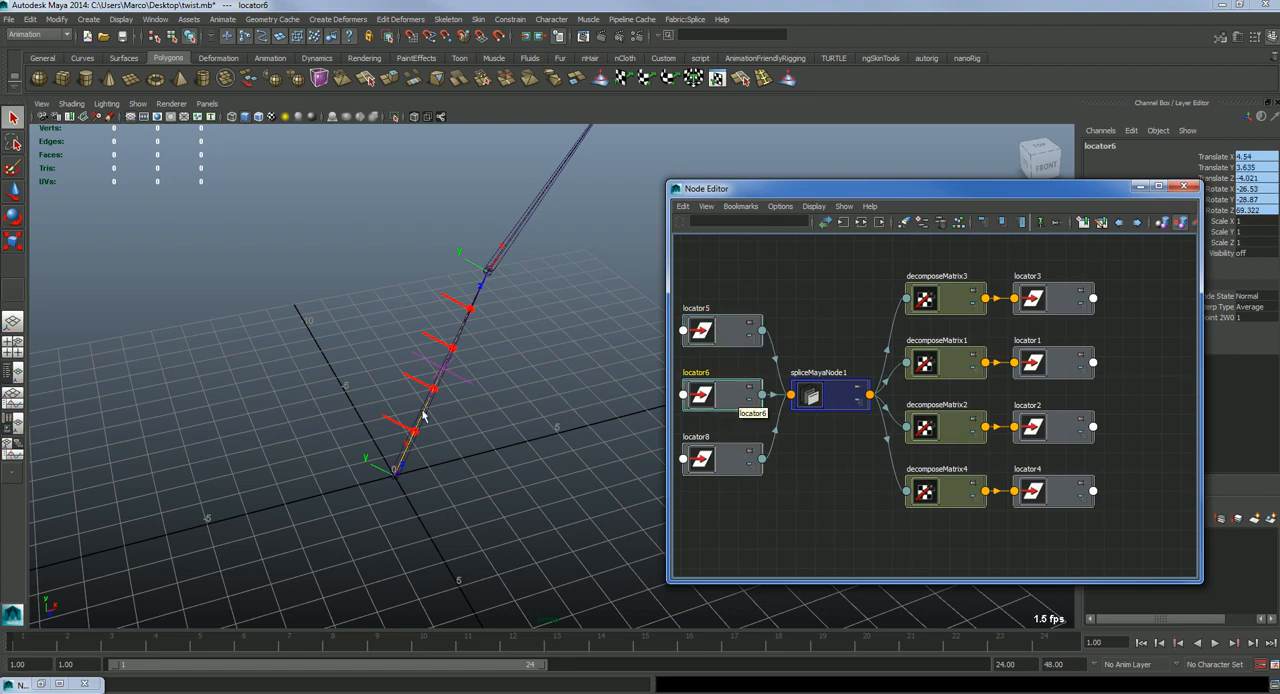
click(720, 468)
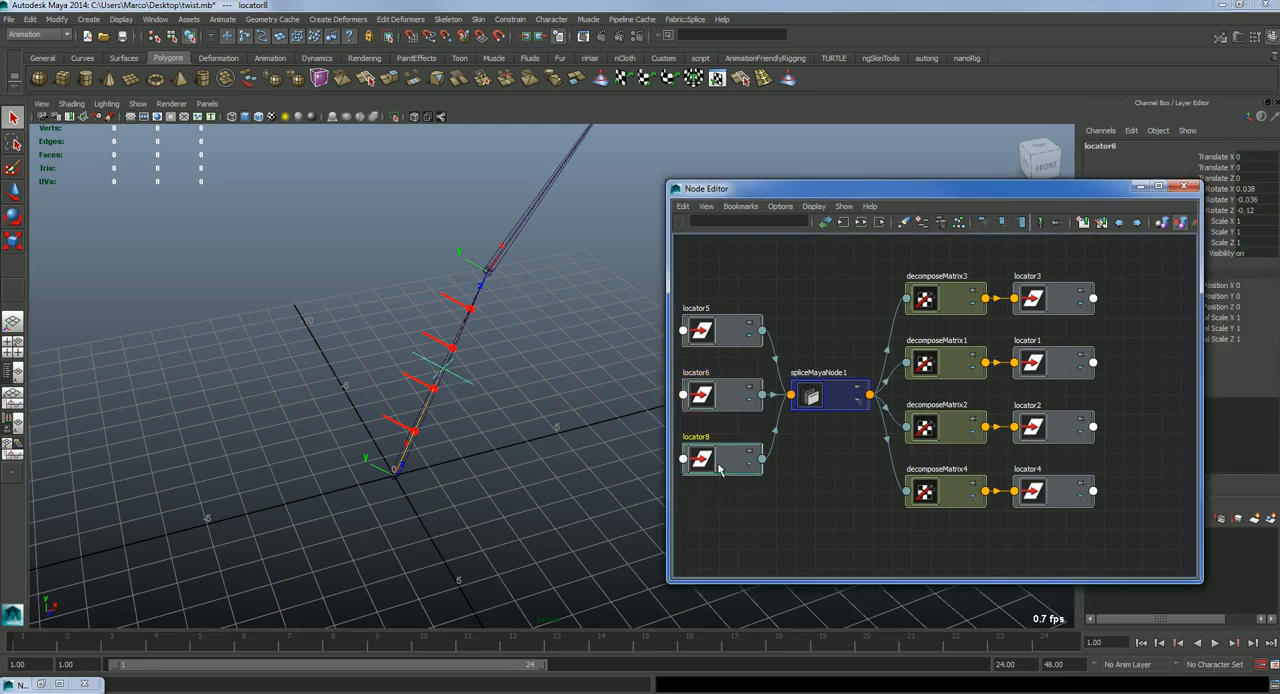
click(727, 374)
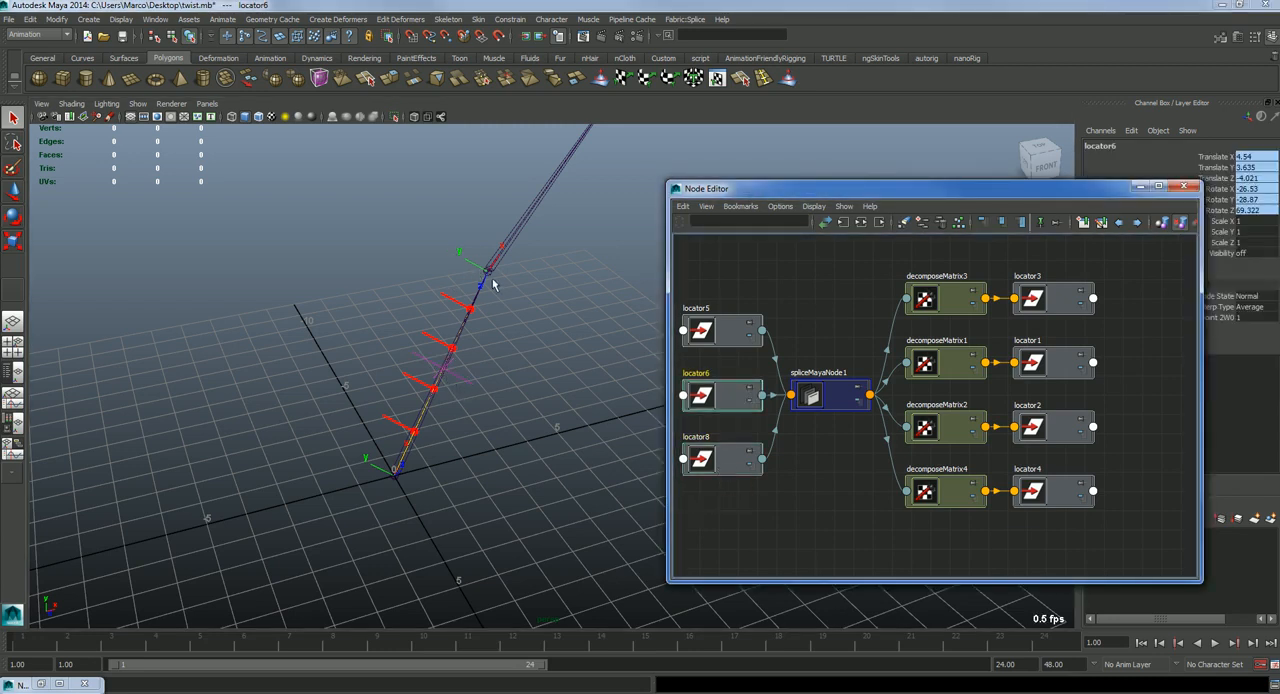
Step: Shift spliceMayaNode1 slightly in the graph and examine its input locators, output locators and decomposeMatrix nodes
click(840, 404)
mouse_move(840, 404)
mouse_down()
mouse_move(840, 432)
mouse_move(848, 398)
mouse_up()
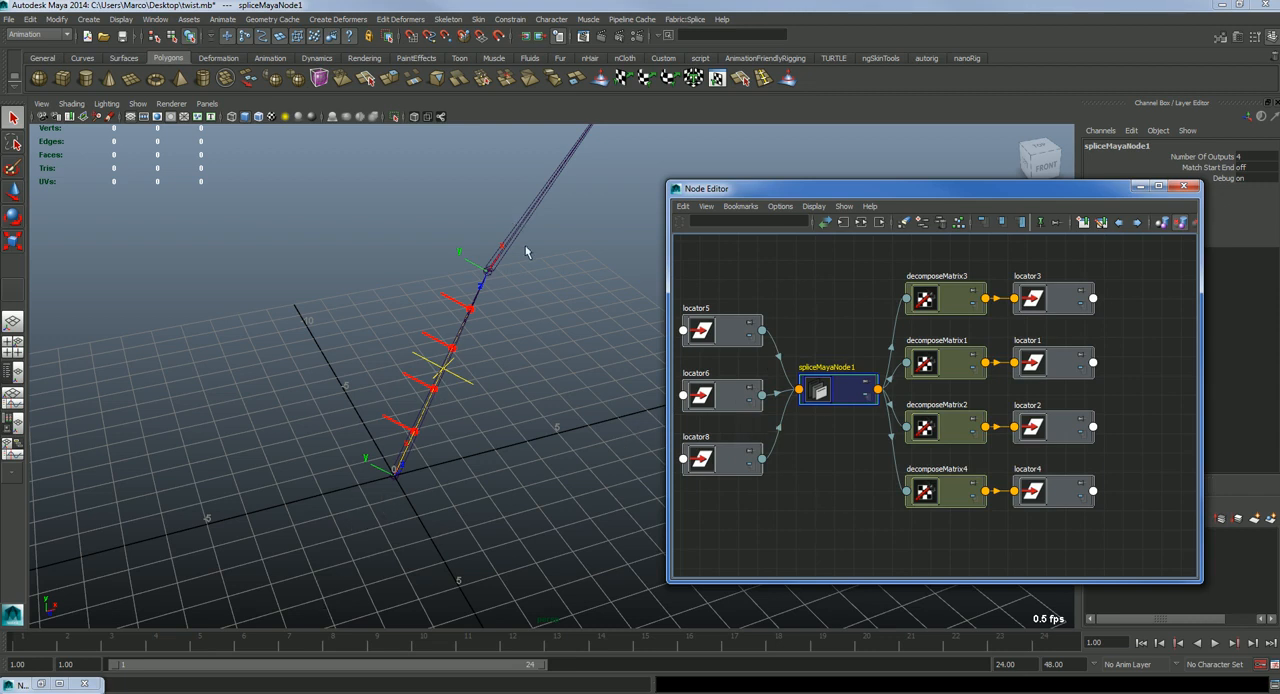
drag(843, 390, 841, 396)
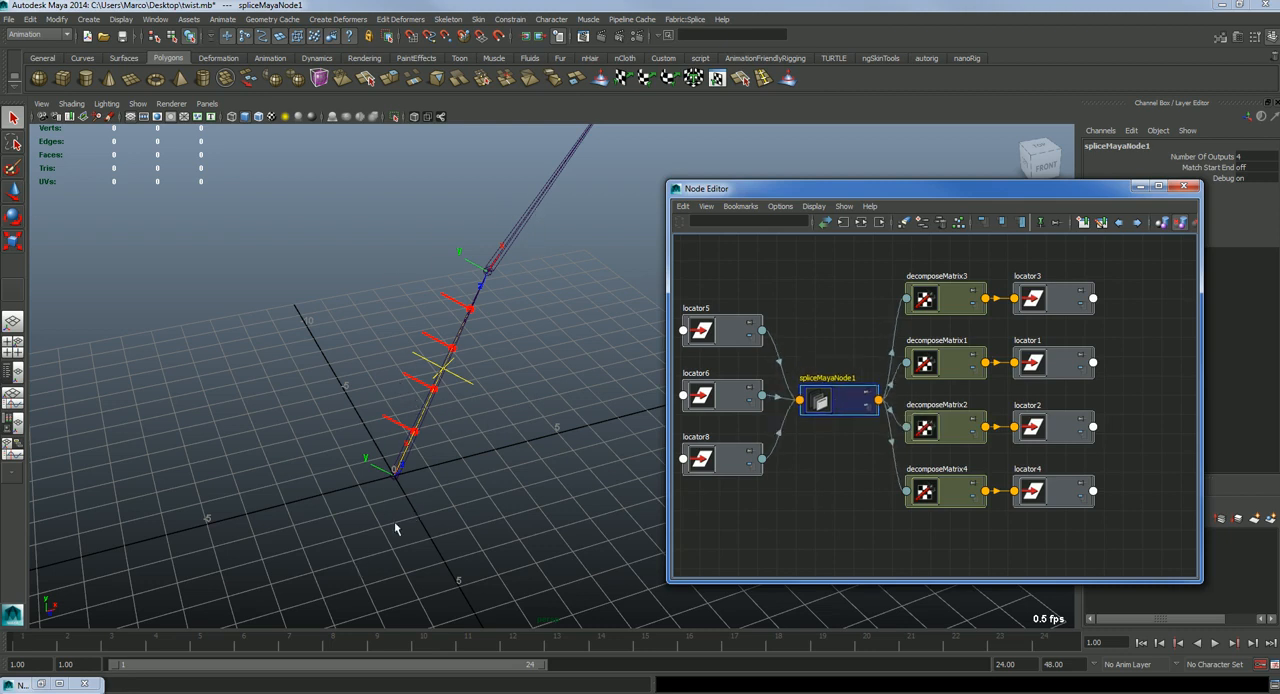
drag(710, 270, 727, 608)
drag(851, 334, 830, 520)
drag(1032, 248, 1050, 500)
drag(947, 251, 956, 535)
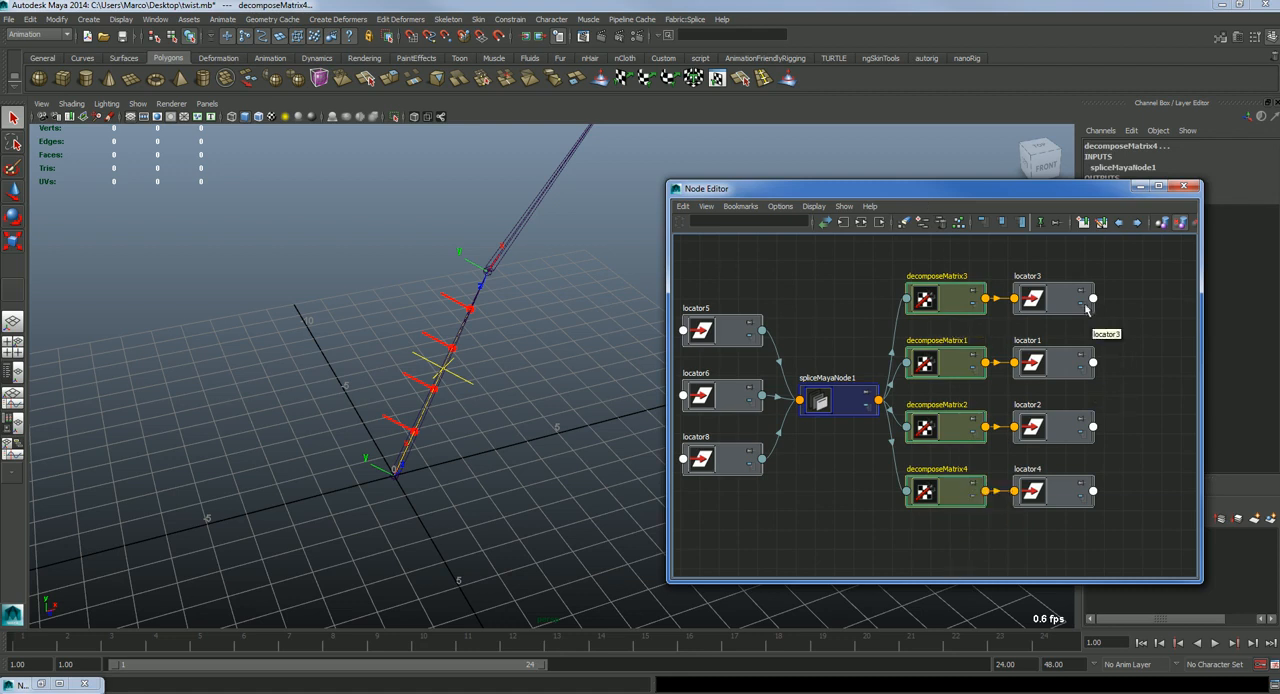
Step: Open spliceMayaNode1's attributes and inspect its Number Of Outputs setting
double_click(830, 406)
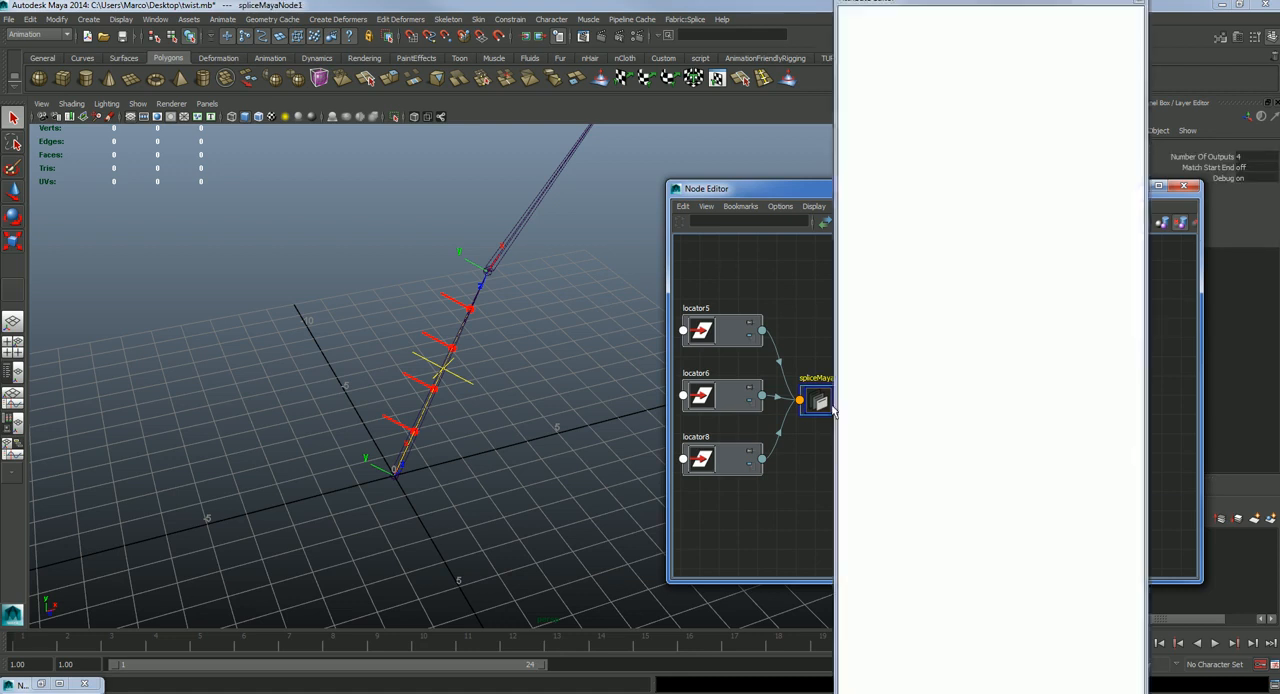
click(914, 216)
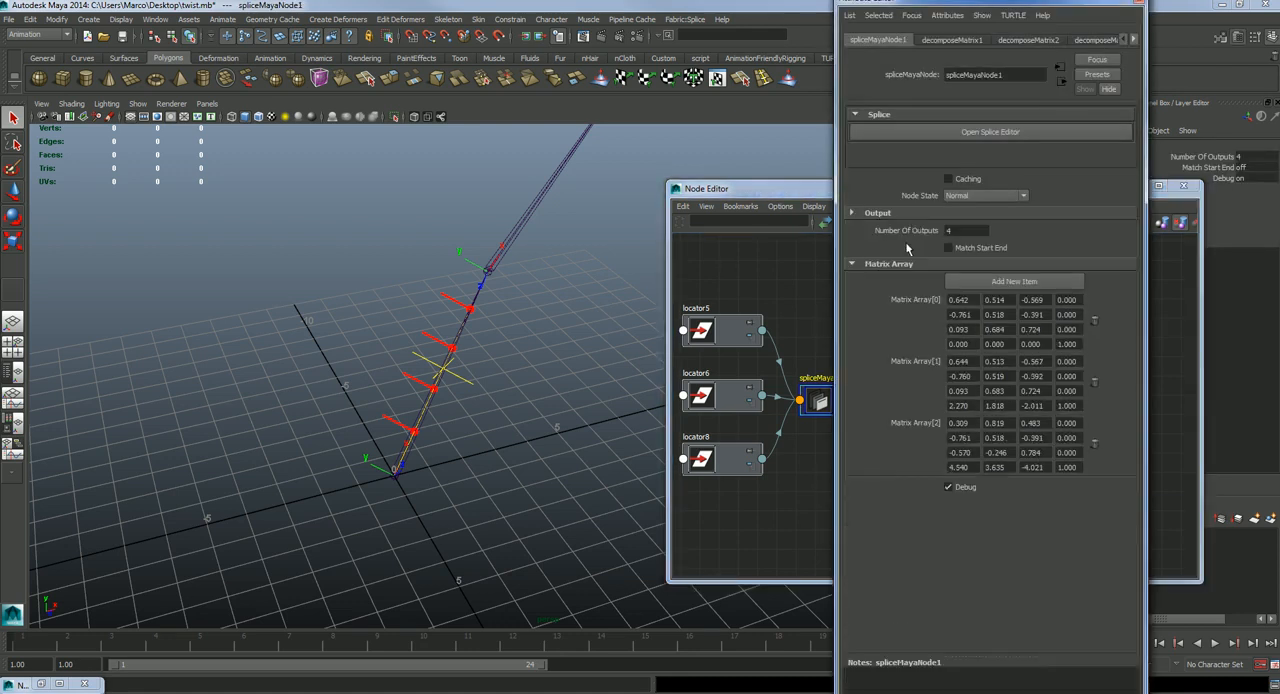
click(955, 230)
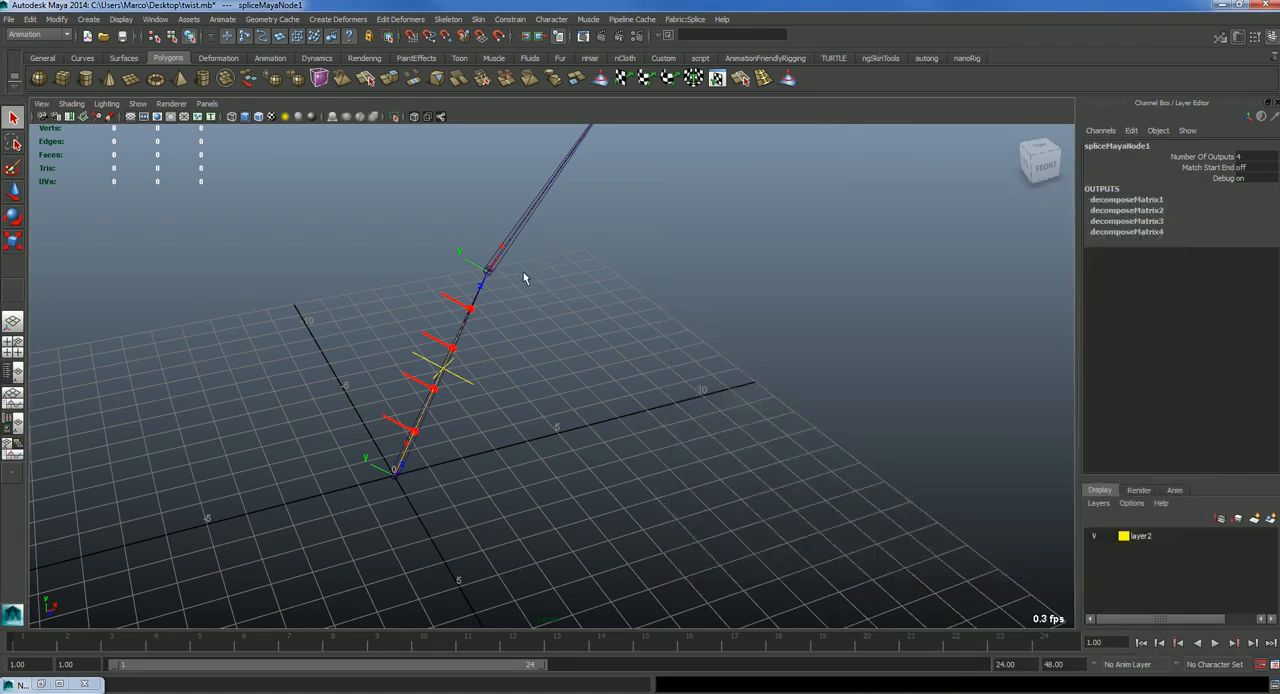
Step: Try rotating joint2 about its Y axis and undo the rotation
alt+middle_drag(434, 359, 503, 388)
click(525, 403)
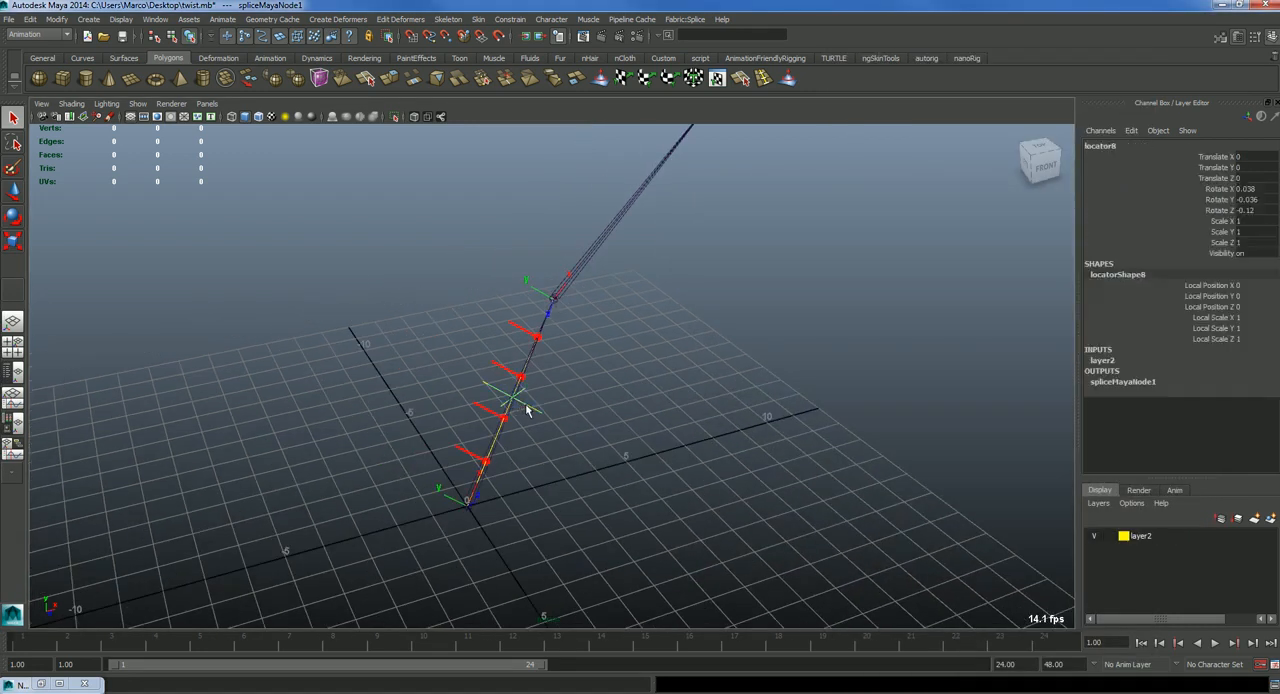
click(576, 277)
key(e)
alt+drag(503, 342, 509, 137)
key(ctrl+z)
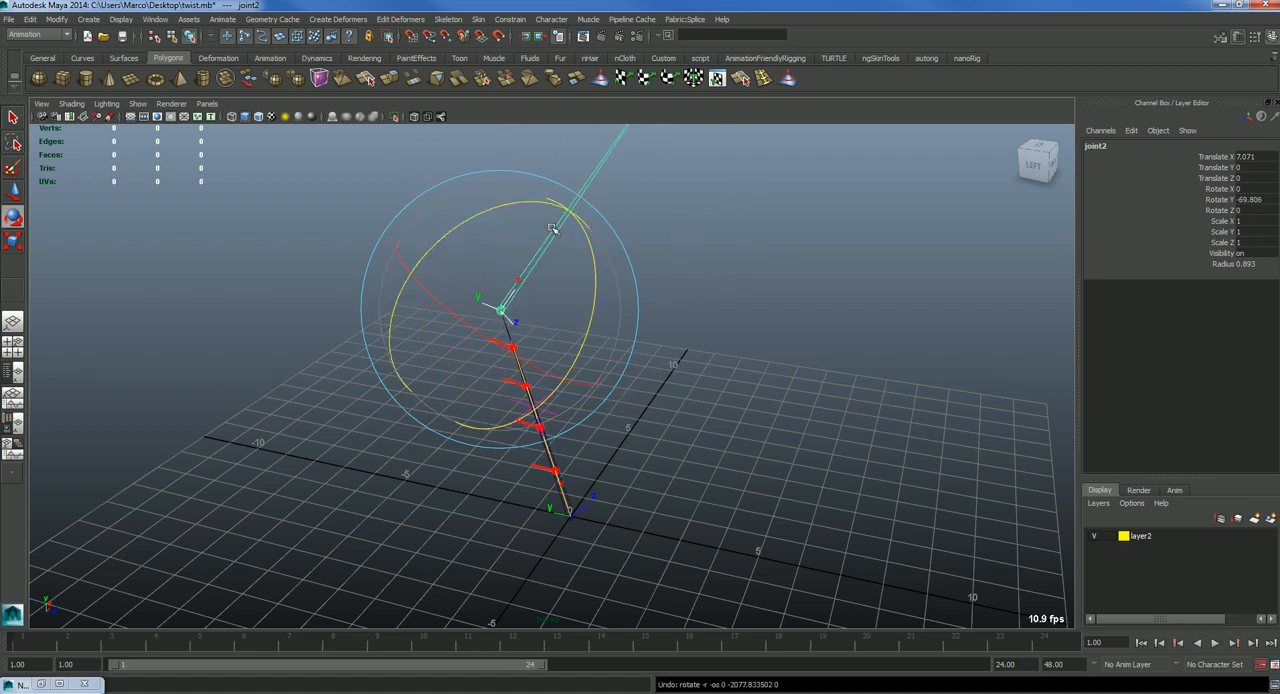
Step: Rotate joint2 freely to about X -80, Y -163 and Z 137 degrees to twist the locators along the bone
drag(552, 346, 574, 260)
drag(461, 367, 521, 302)
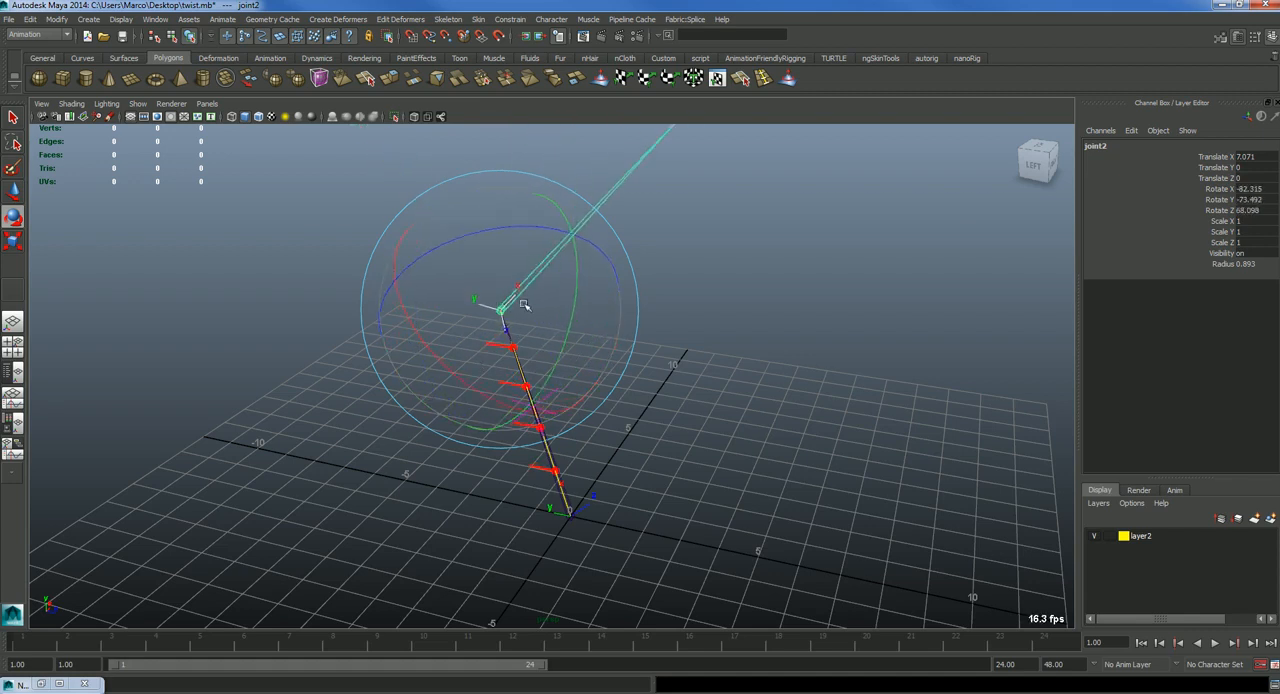
drag(468, 248, 498, 300)
drag(565, 393, 731, 287)
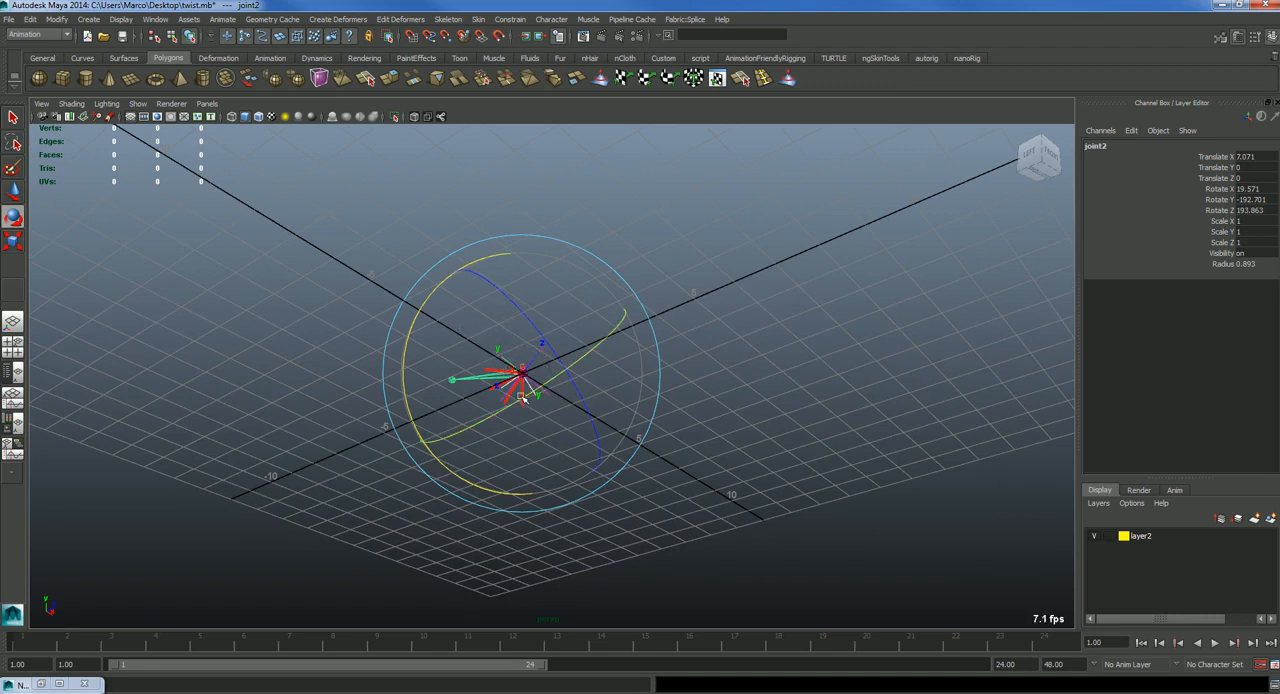
alt+drag(514, 360, 592, 444)
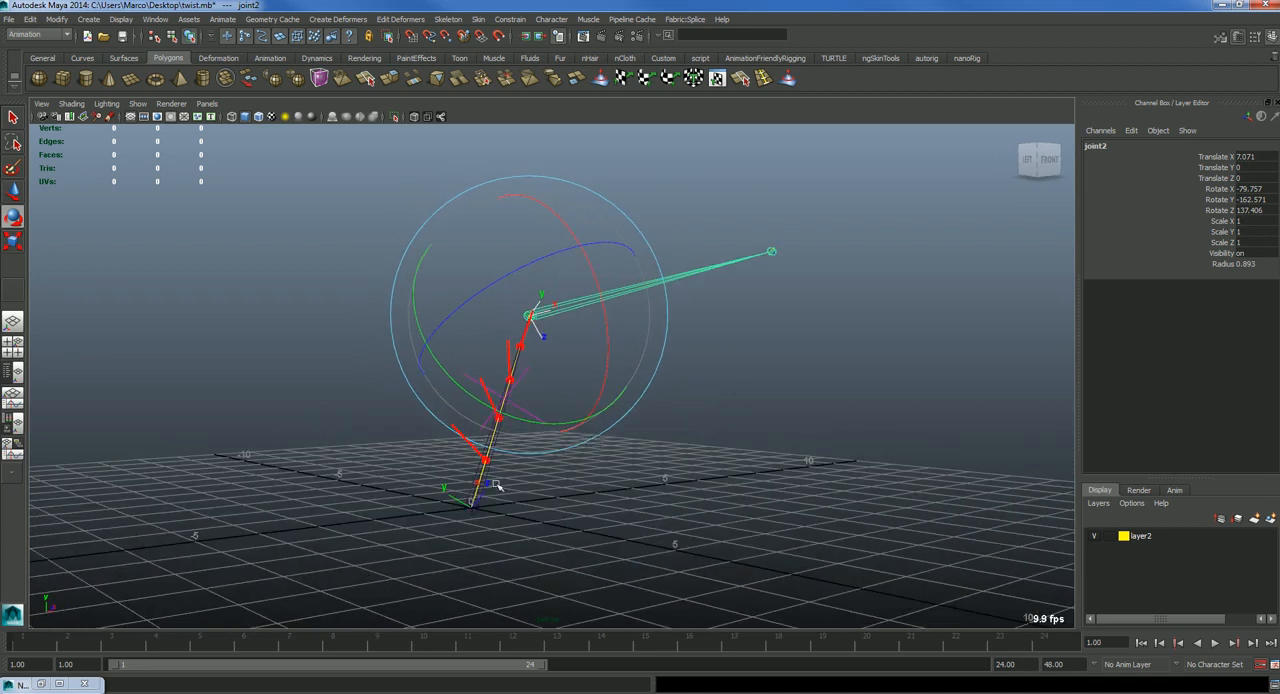
Step: Check locator8 along the twisted bone and rotate joint2 to about X -105, Y -132 and Z 120 degrees
key(q)
click(539, 402)
alt+drag(531, 449, 524, 486)
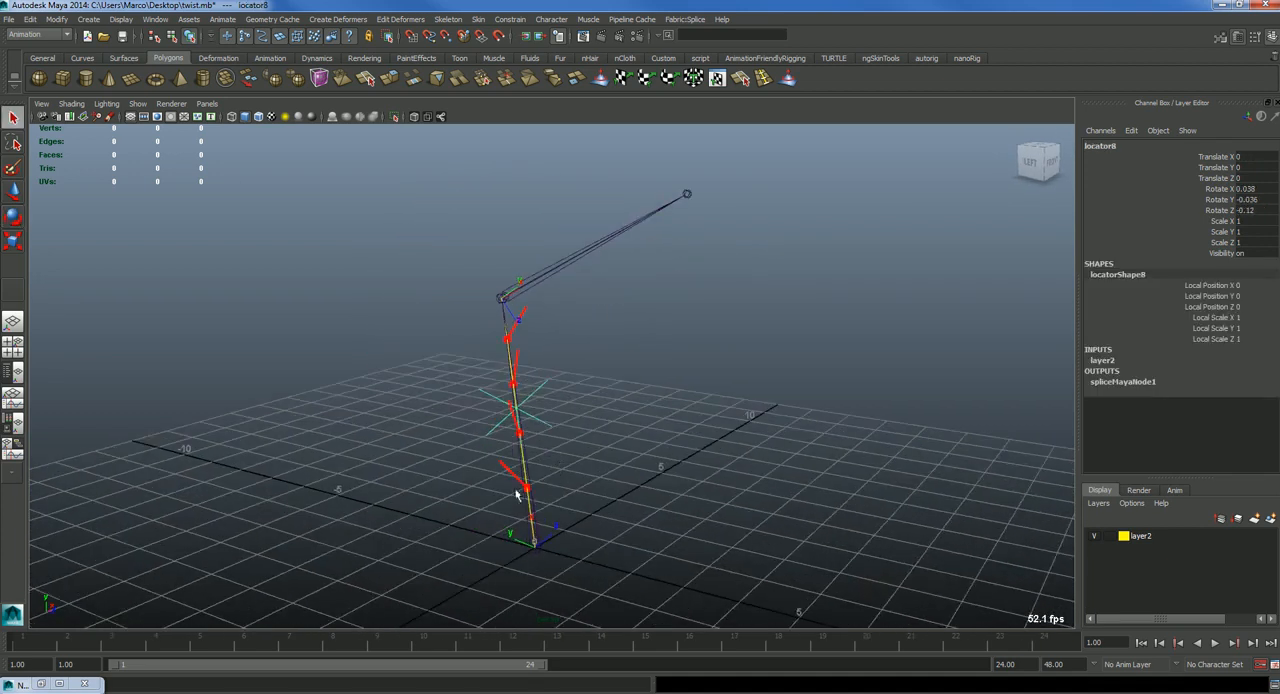
alt+drag(507, 290, 512, 416)
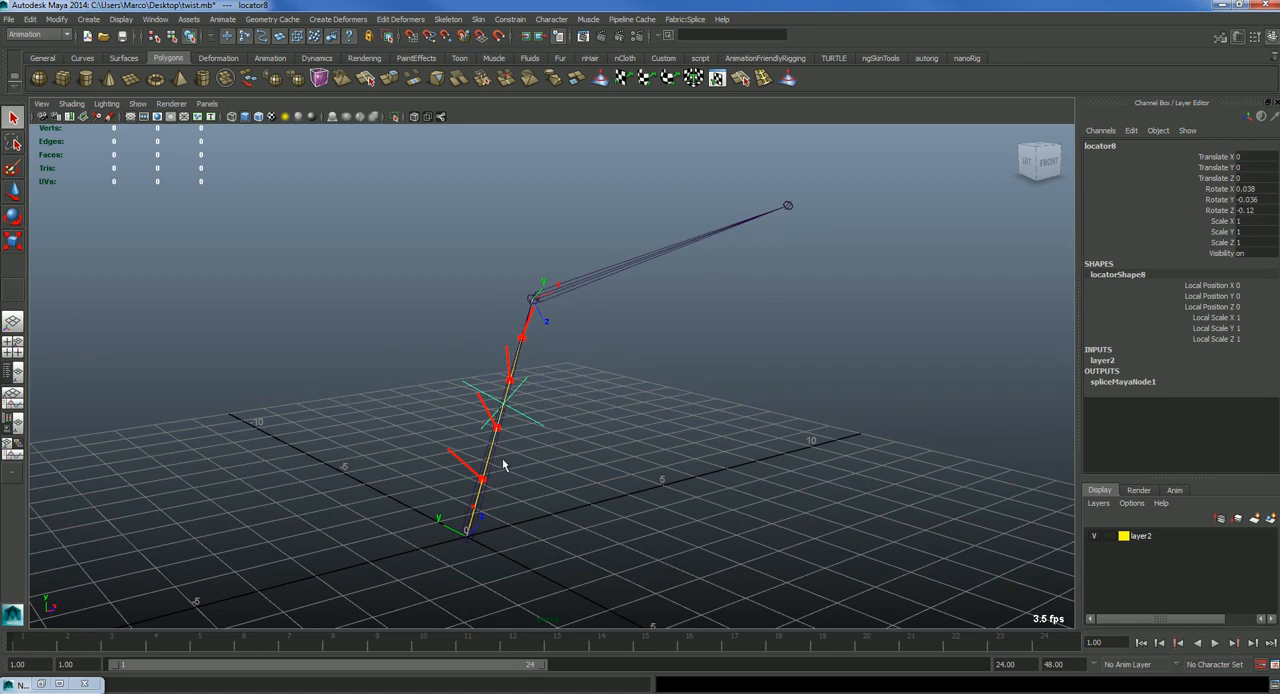
click(591, 293)
click(586, 286)
key(e)
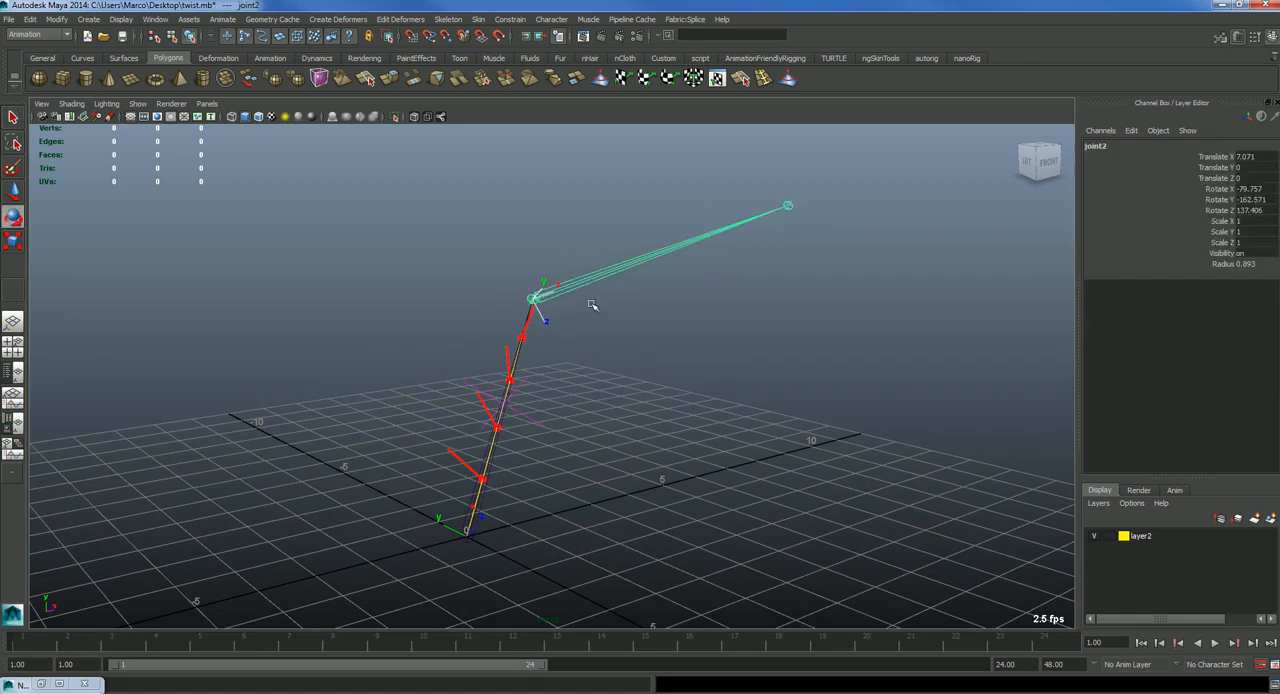
drag(542, 345, 600, 282)
Step: Move locator8 away from the bone to about X 0.46, Y 1.89 and Z -1.97, bending the locator curve
click(543, 412)
click(543, 412)
alt+drag(475, 347, 569, 247)
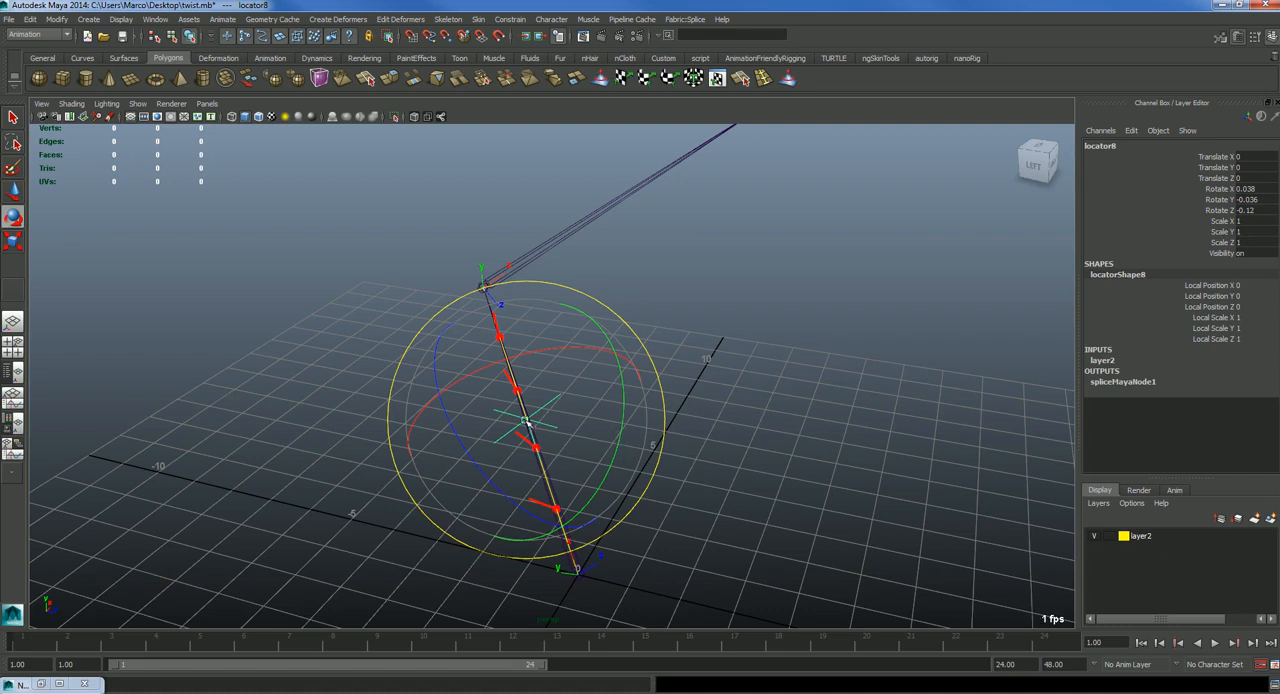
click(790, 435)
alt+drag(790, 435, 695, 446)
alt+drag(550, 439, 424, 552)
click(530, 410)
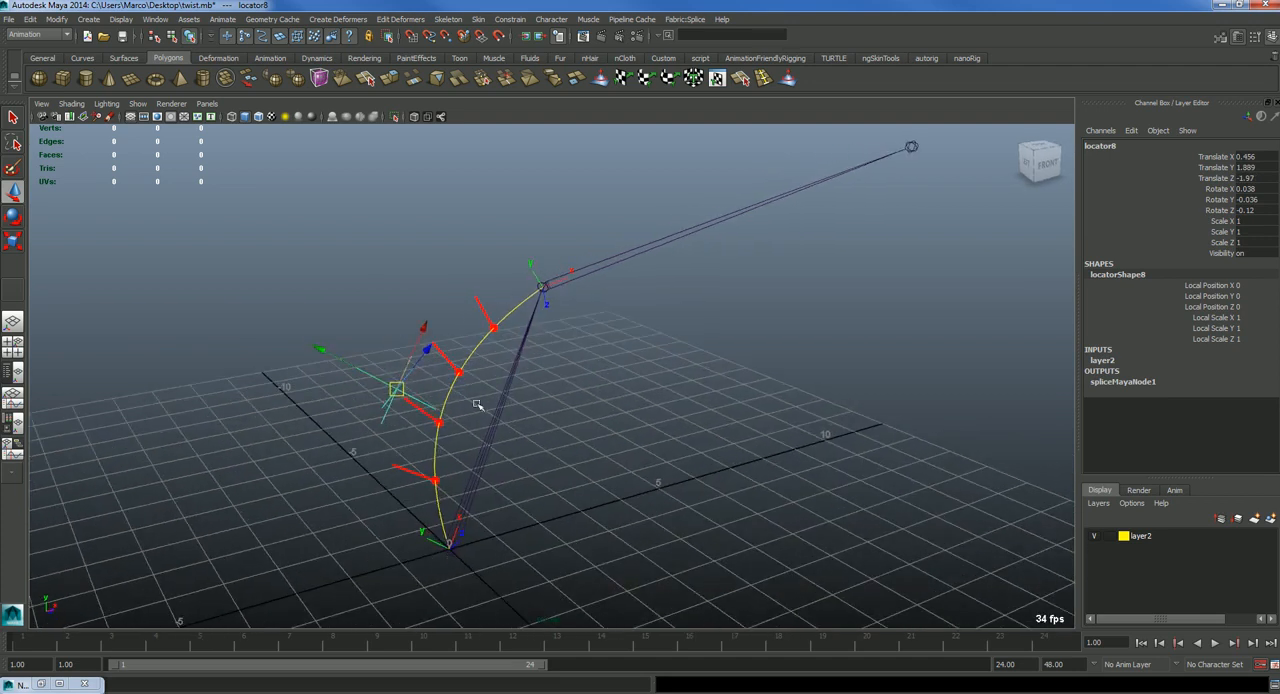
Step: Try moving joint2 from its position and undo the move
click(550, 295)
click(553, 287)
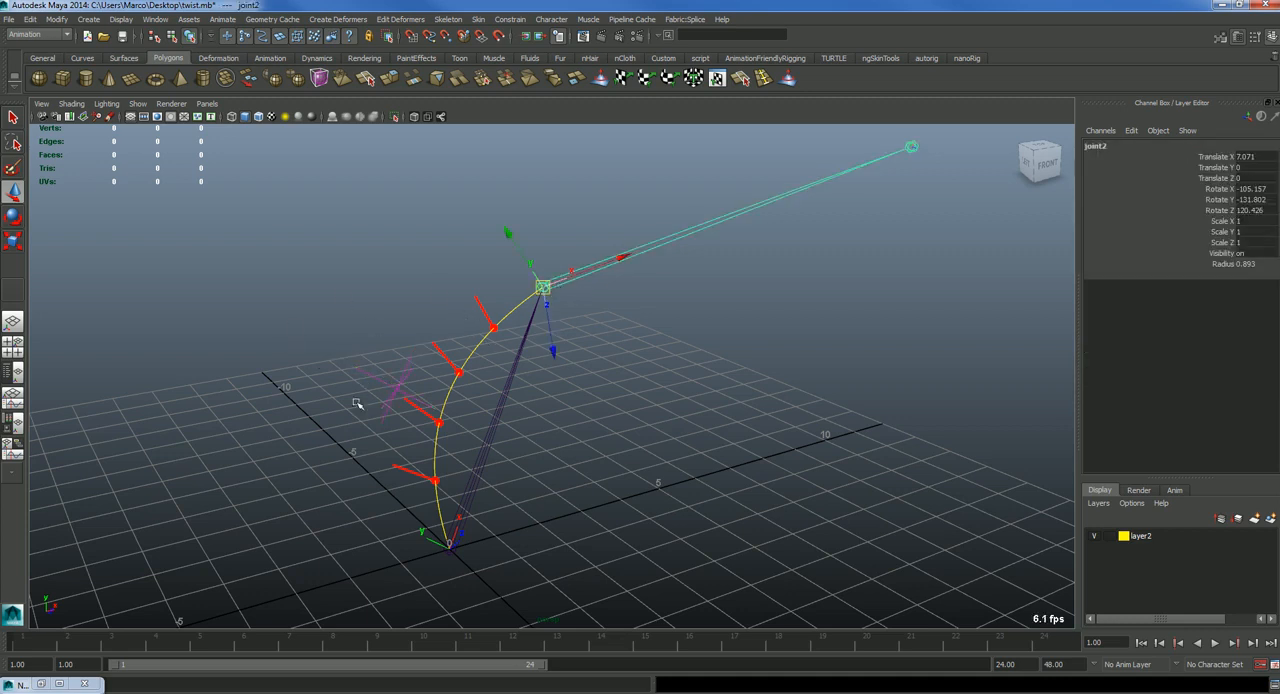
drag(543, 287, 509, 246)
key(ctrl+z)
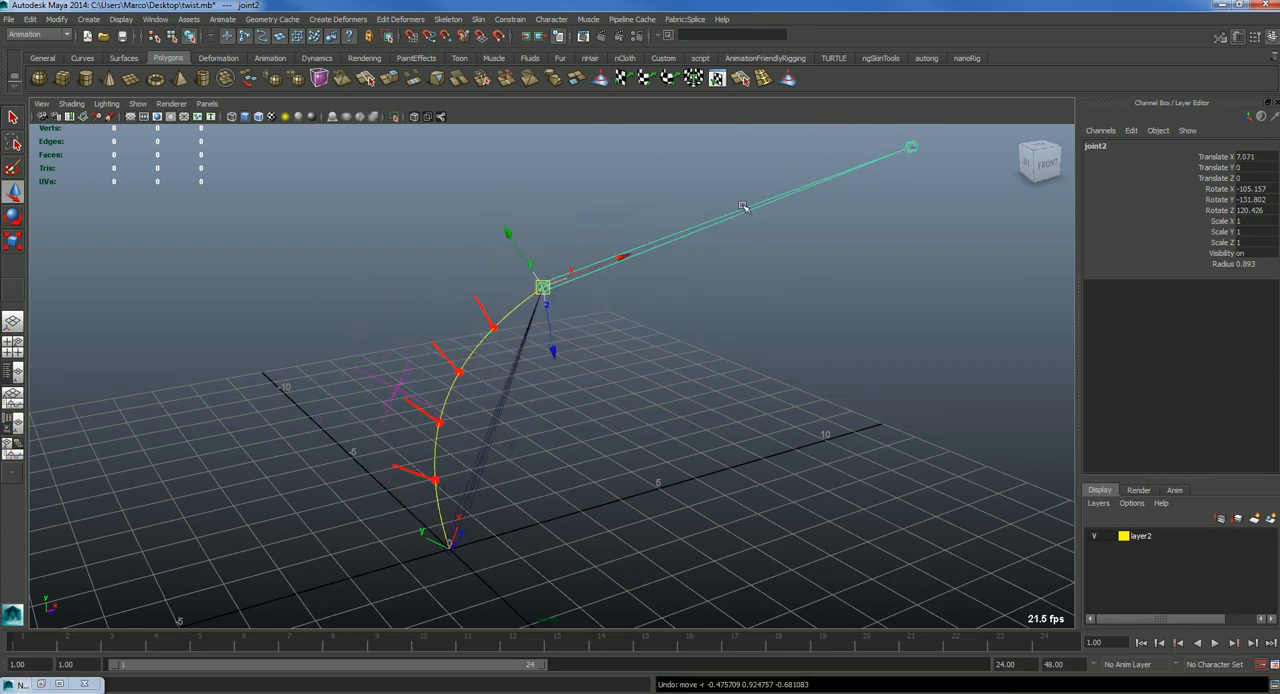
Step: Graph joint2's connections in the Node Editor, move the locator6_parentConstraint1 node clear and inspect locator6 in the network
key(n)
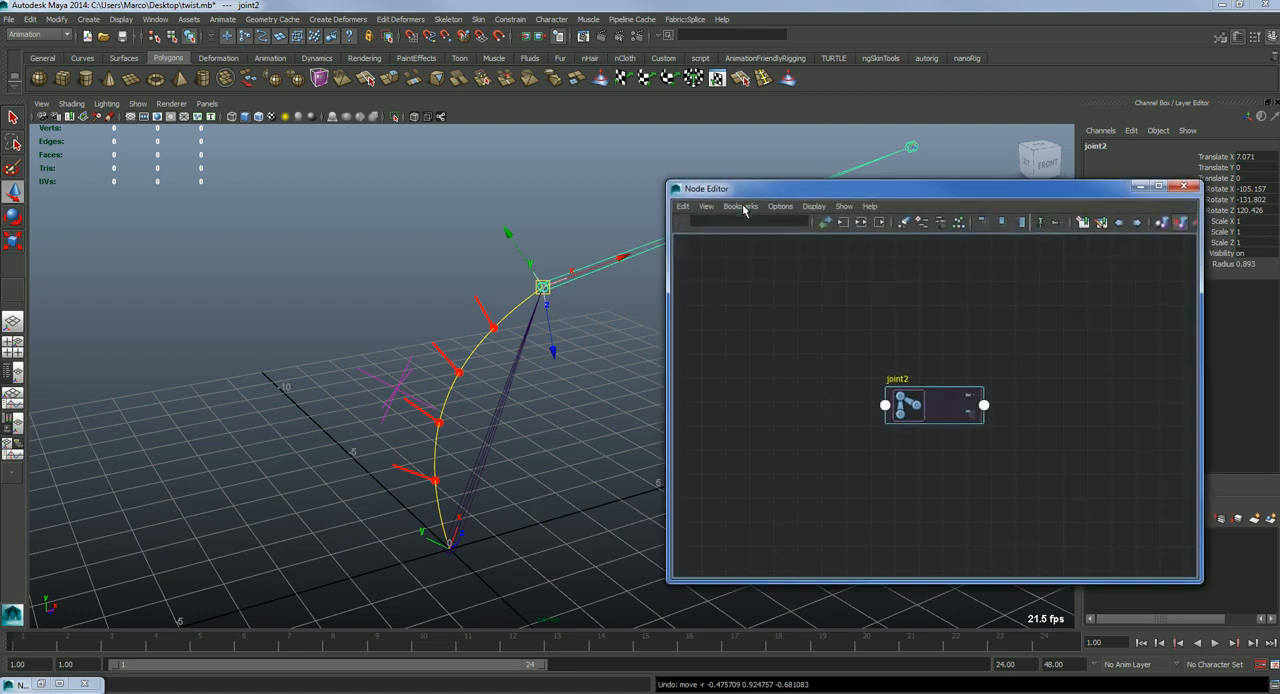
click(861, 222)
scroll(900, 410, up, 3)
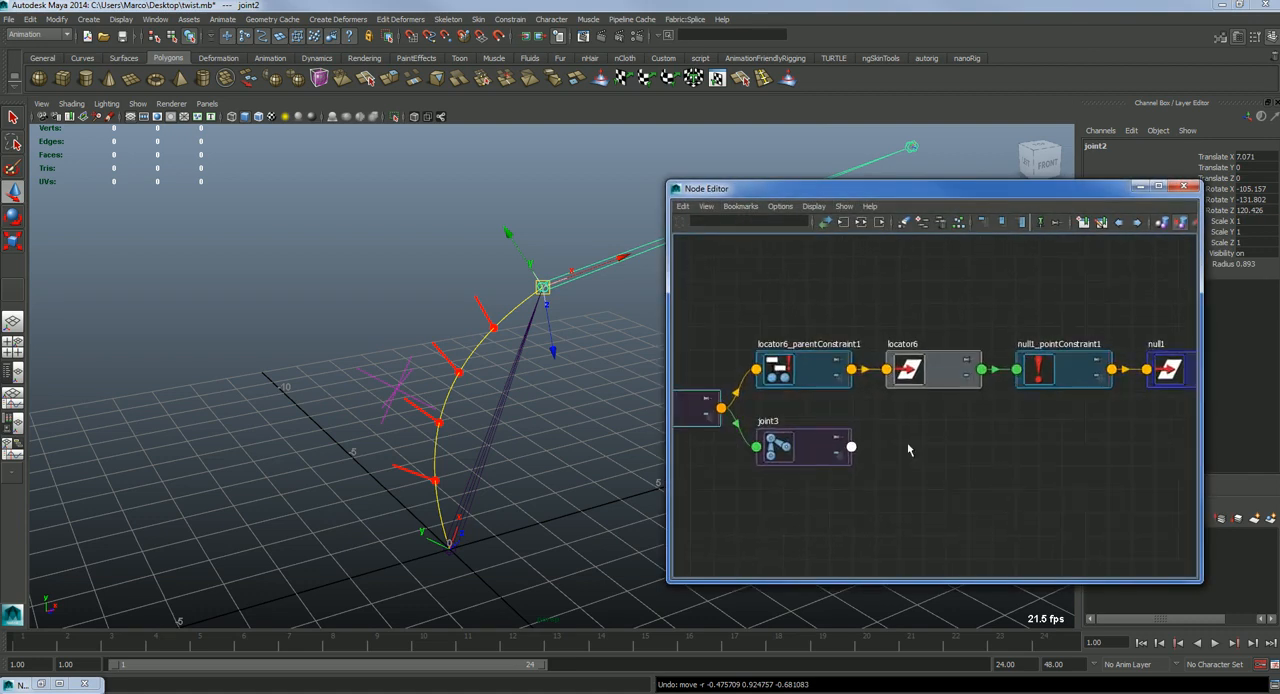
drag(801, 370, 805, 317)
click(932, 370)
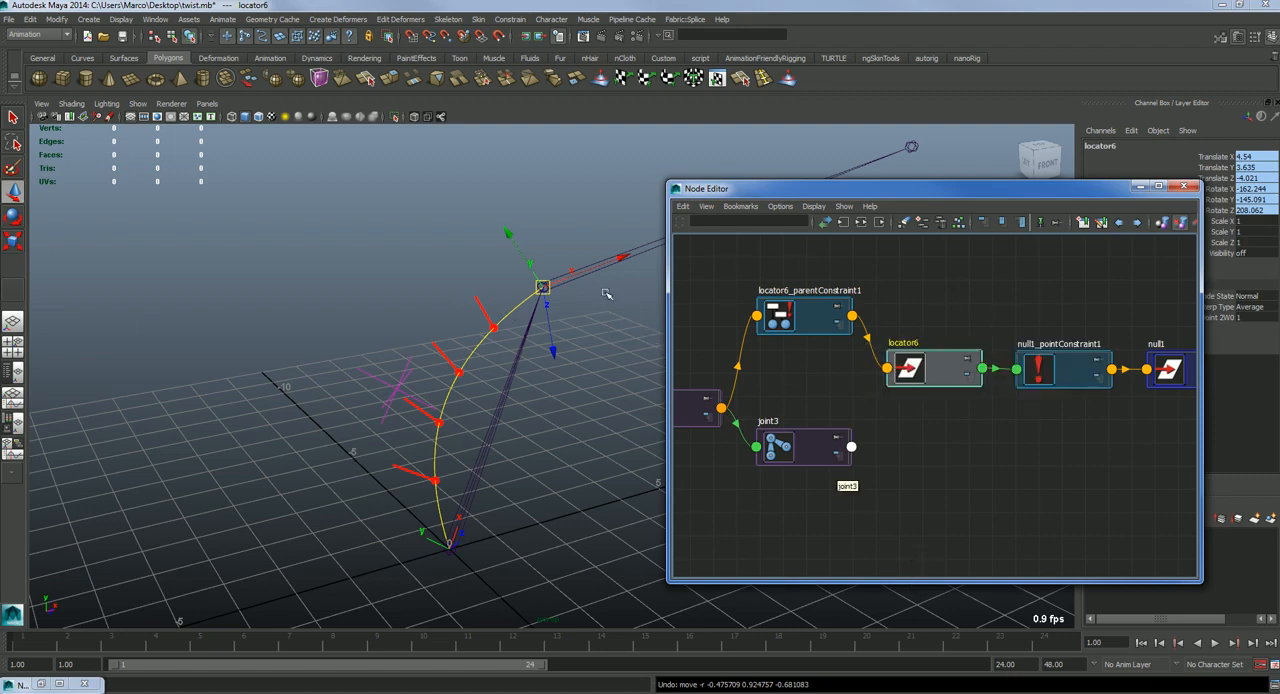
mouse_move(544, 290)
mouse_down()
mouse_move(354, 333)
mouse_move(217, 317)
mouse_move(528, 151)
mouse_move(509, 269)
mouse_move(470, 130)
mouse_move(411, 160)
mouse_move(330, 338)
mouse_move(548, 180)
mouse_move(407, 203)
mouse_move(309, 134)
mouse_move(366, 143)
mouse_move(400, 200)
mouse_move(542, 287)
mouse_up()
alt+drag(602, 396, 528, 462)
alt+middle_drag(904, 451, 940, 500)
scroll(834, 476, down, 3)
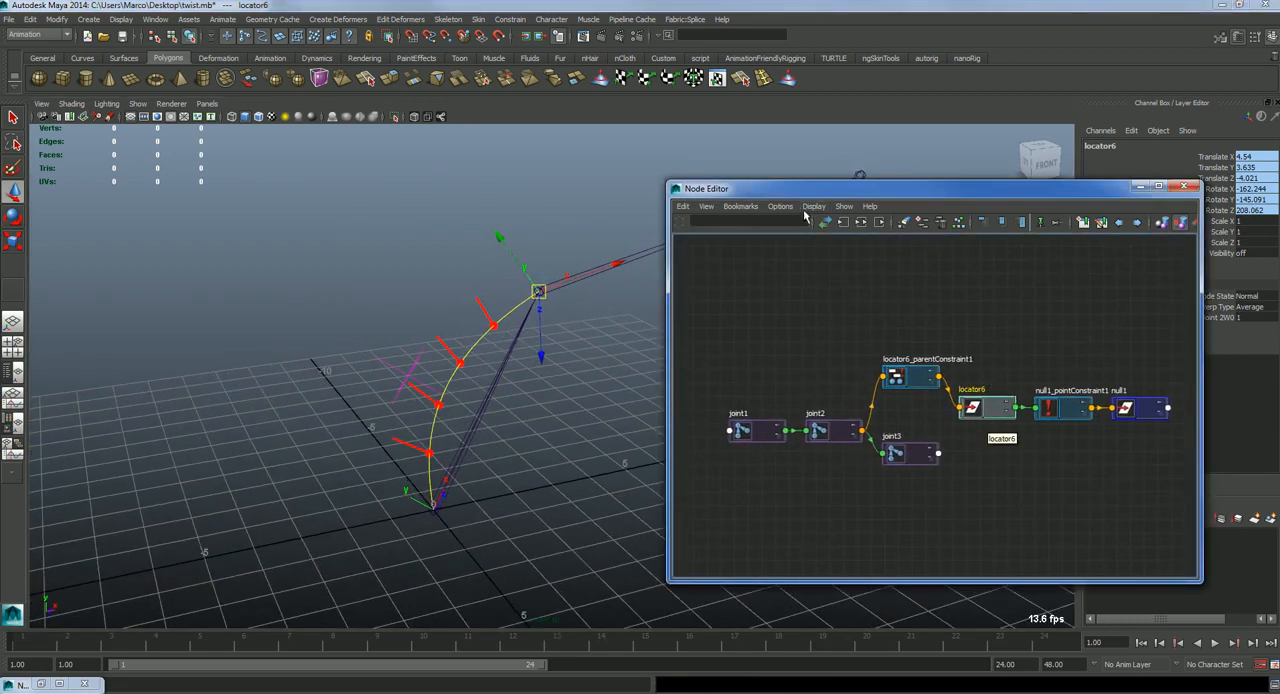
Step: Graph locator6's connections in the Node Editor and show the attributes of spliceMayaNode1 in the Attribute Editor
click(861, 221)
click(886, 473)
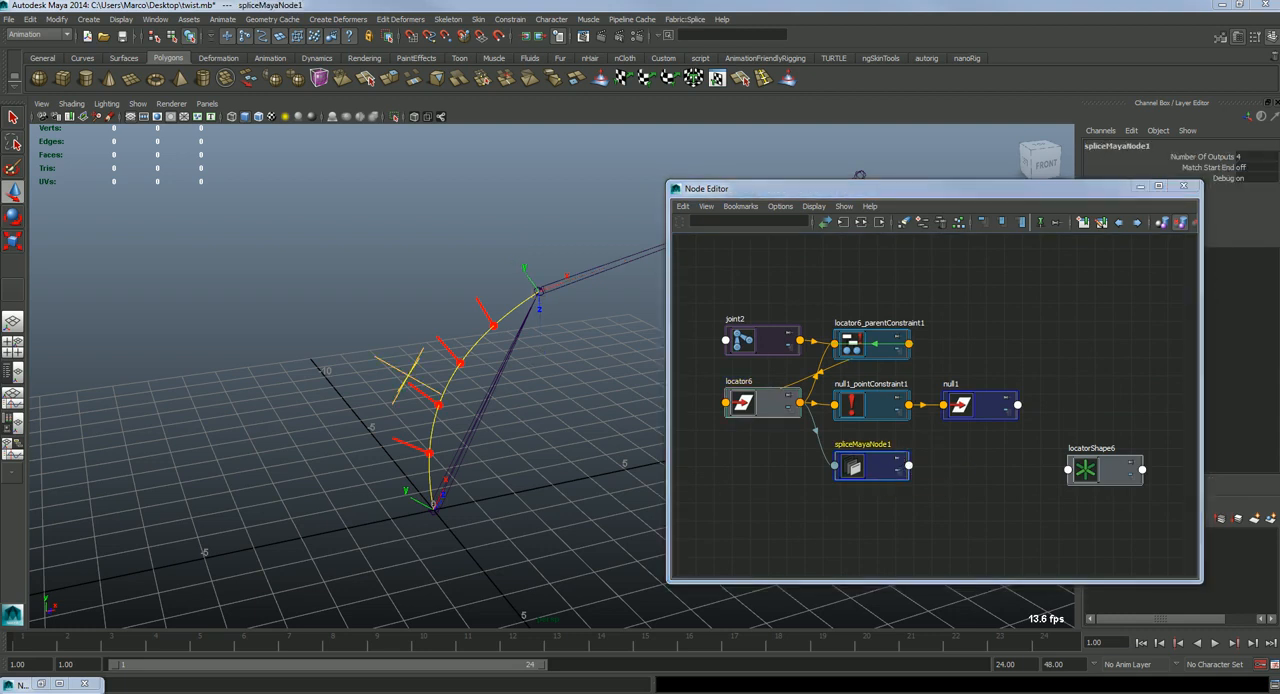
drag(348, 119, 229, 58)
Step: Toggle spliceMayaNode1's Debug drawing off and back on to compare the viewport display
click(175, 541)
click(167, 541)
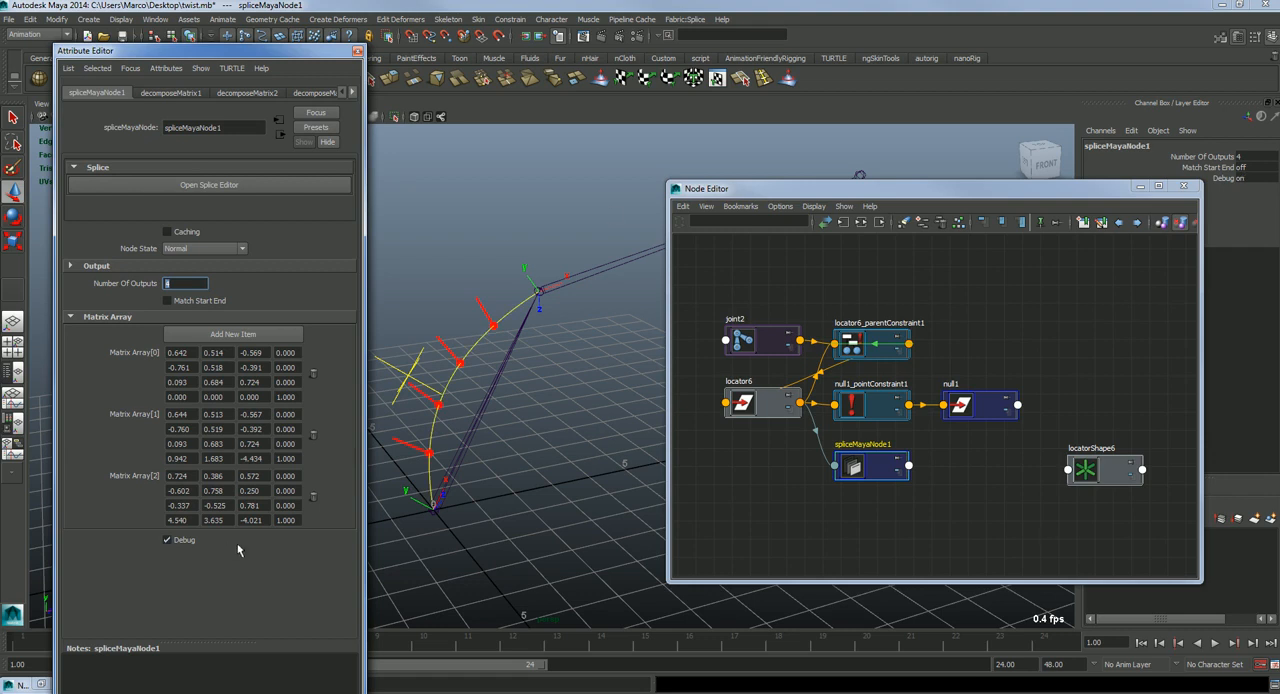
click(168, 540)
click(167, 541)
Step: Examine the yellow debug curve and its red orientation markers along the bone from several angles
alt+drag(551, 452, 541, 342)
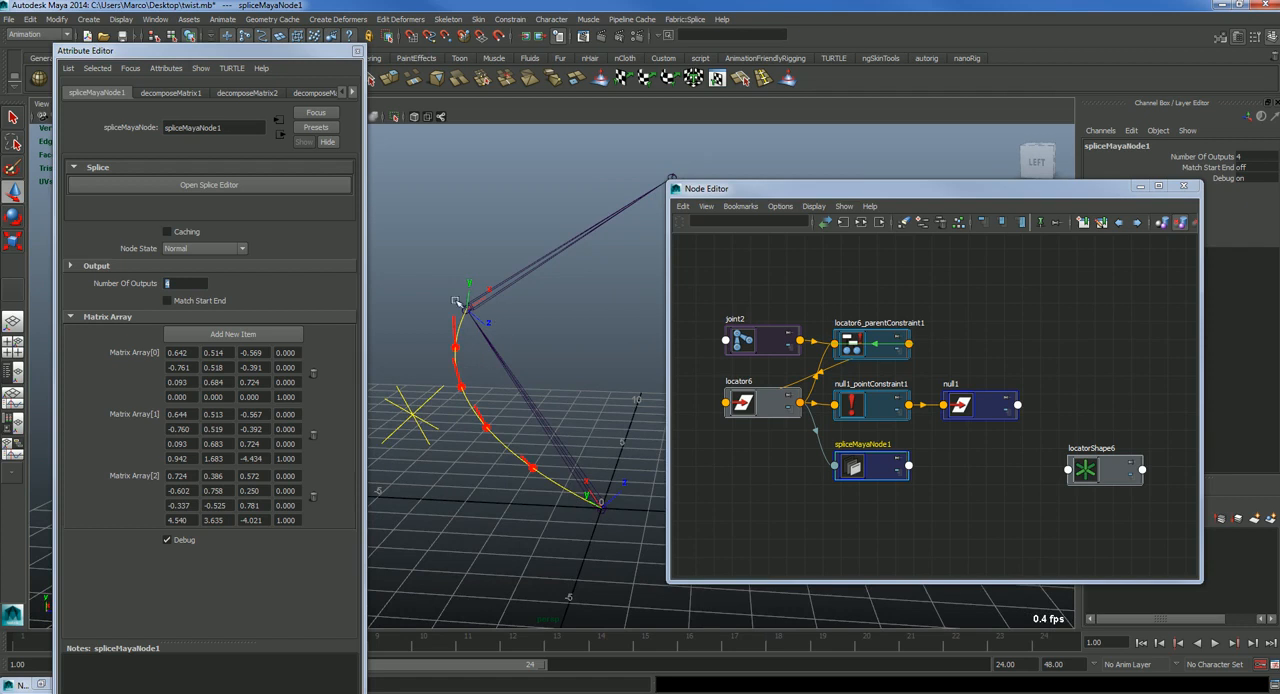
alt+drag(603, 514, 405, 403)
alt+drag(478, 456, 529, 406)
alt+drag(485, 462, 469, 395)
alt+drag(390, 418, 415, 425)
alt+drag(505, 430, 521, 371)
alt+drag(527, 424, 527, 458)
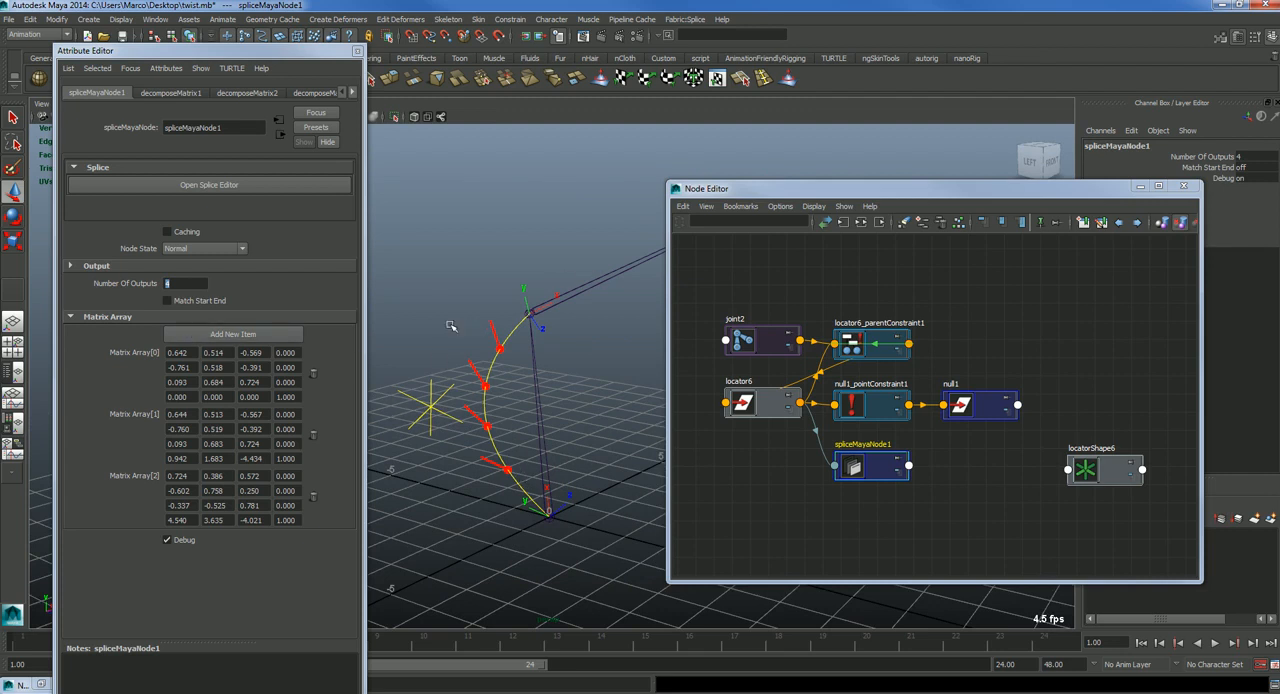
alt+drag(545, 387, 504, 384)
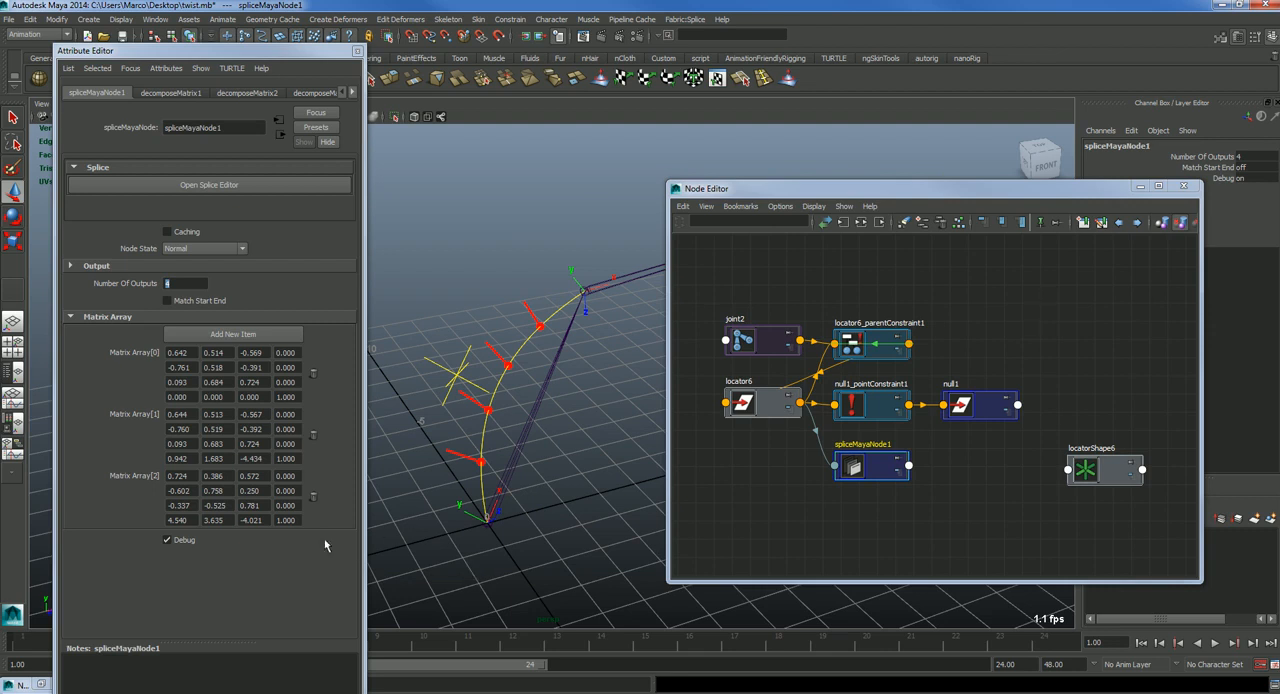
Step: Enable Match Start End on spliceMayaNode1 and check the markers at the curve's ends
click(209, 302)
click(209, 302)
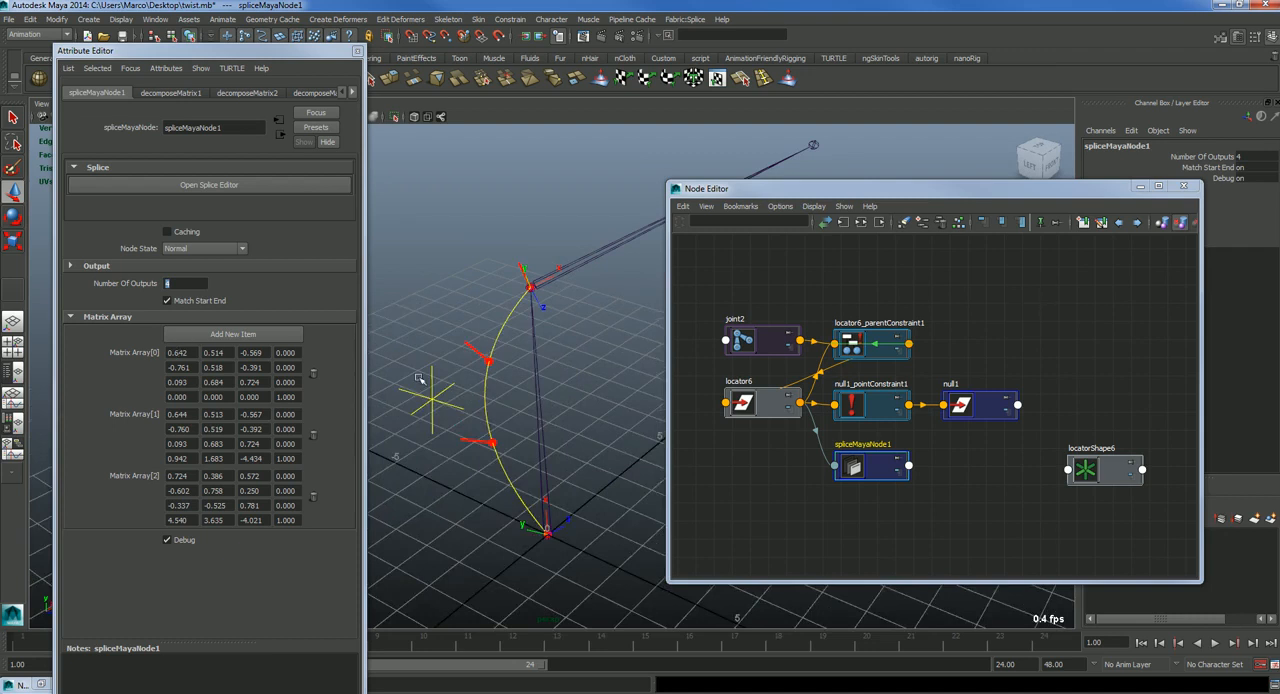
alt+drag(419, 378, 502, 378)
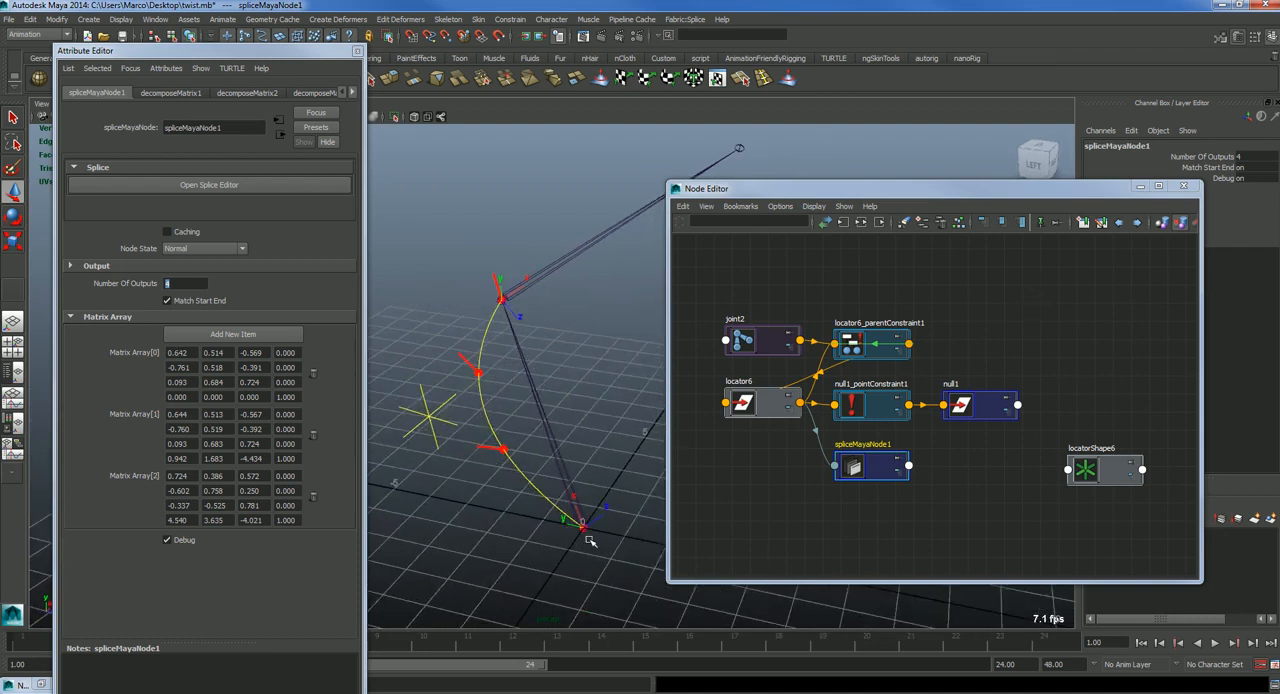
Step: Move locator8 farther from the bone to about X -0.19, Y 2.48 and Z -4.34
click(436, 430)
drag(436, 430, 376, 476)
alt+drag(451, 500, 541, 527)
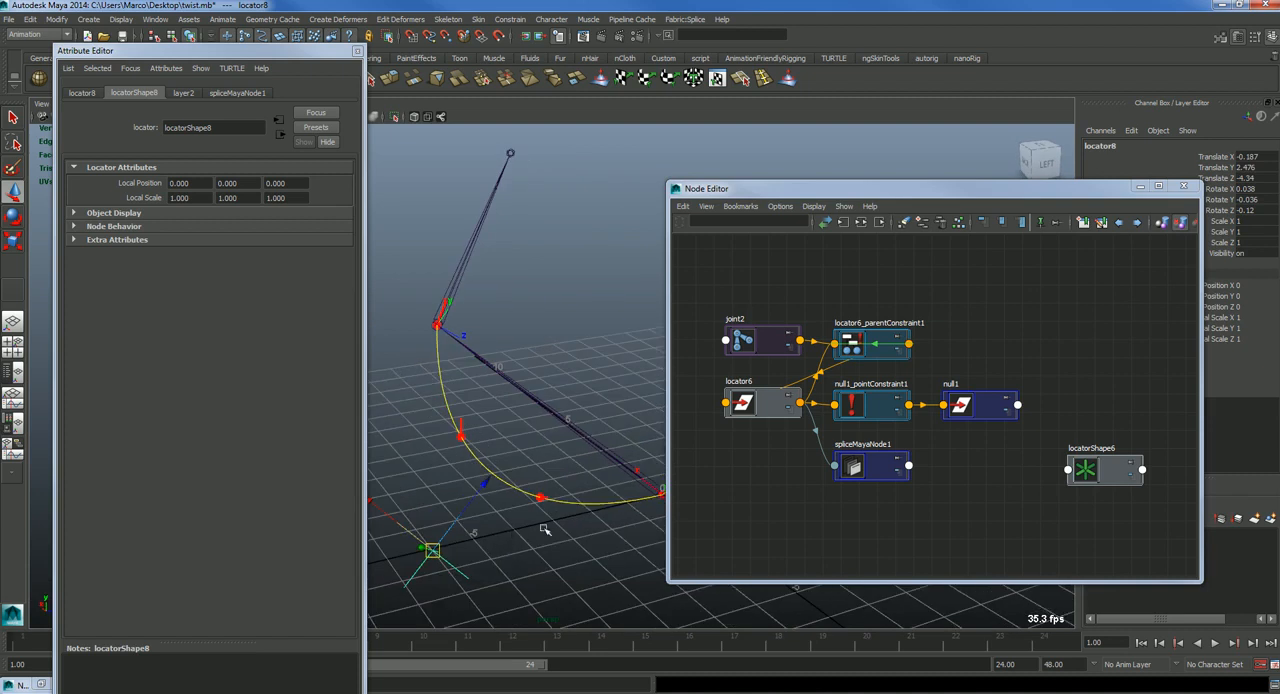
Step: Return to spliceMayaNode1's attributes and disable Match Start End
click(80, 93)
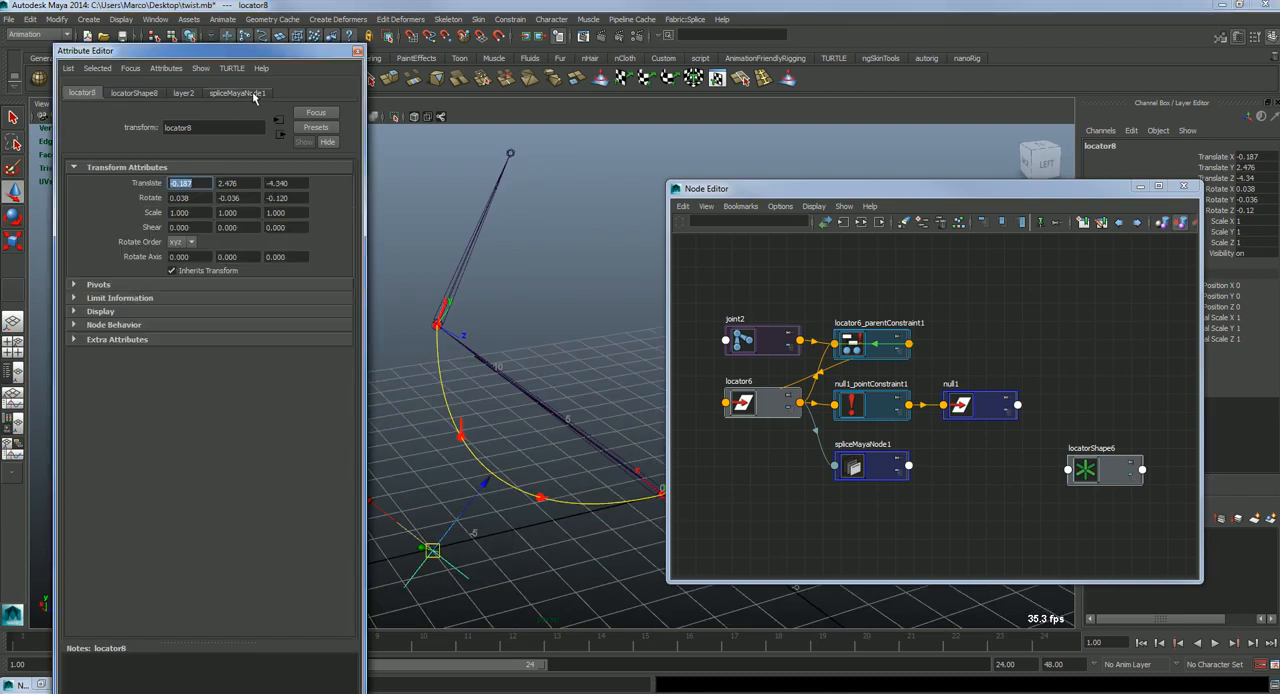
click(250, 93)
click(181, 302)
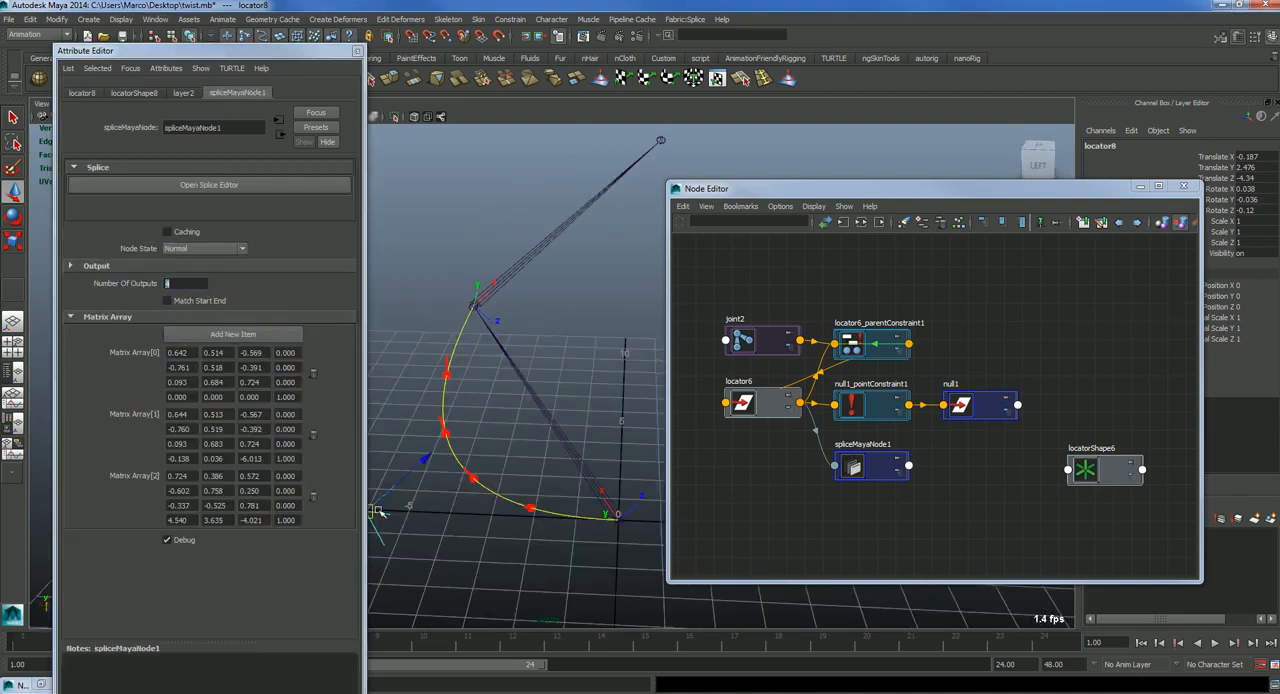
Step: Move locator8 closer to the bone, to about X 0.14, Y 2.41 and Z -3.49
drag(285, 520, 392, 480)
mouse_move(392, 480)
alt+mouse_down()
mouse_move(500, 452)
mouse_move(387, 469)
mouse_move(387, 480)
alt+mouse_up()
alt+drag(465, 480, 462, 521)
Step: Open the Splice Editor for spliceMayaNode1, widen it and close the Node Editor
click(180, 191)
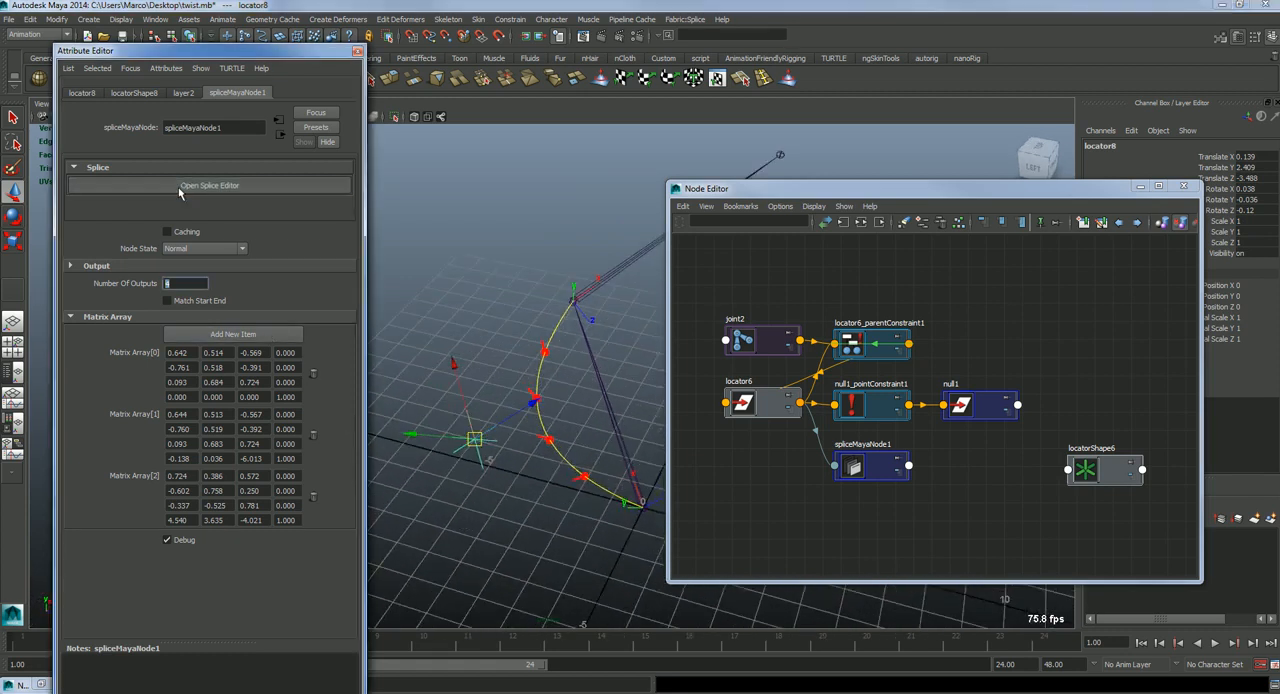
click(1183, 187)
drag(983, 330, 697, 328)
click(1275, 165)
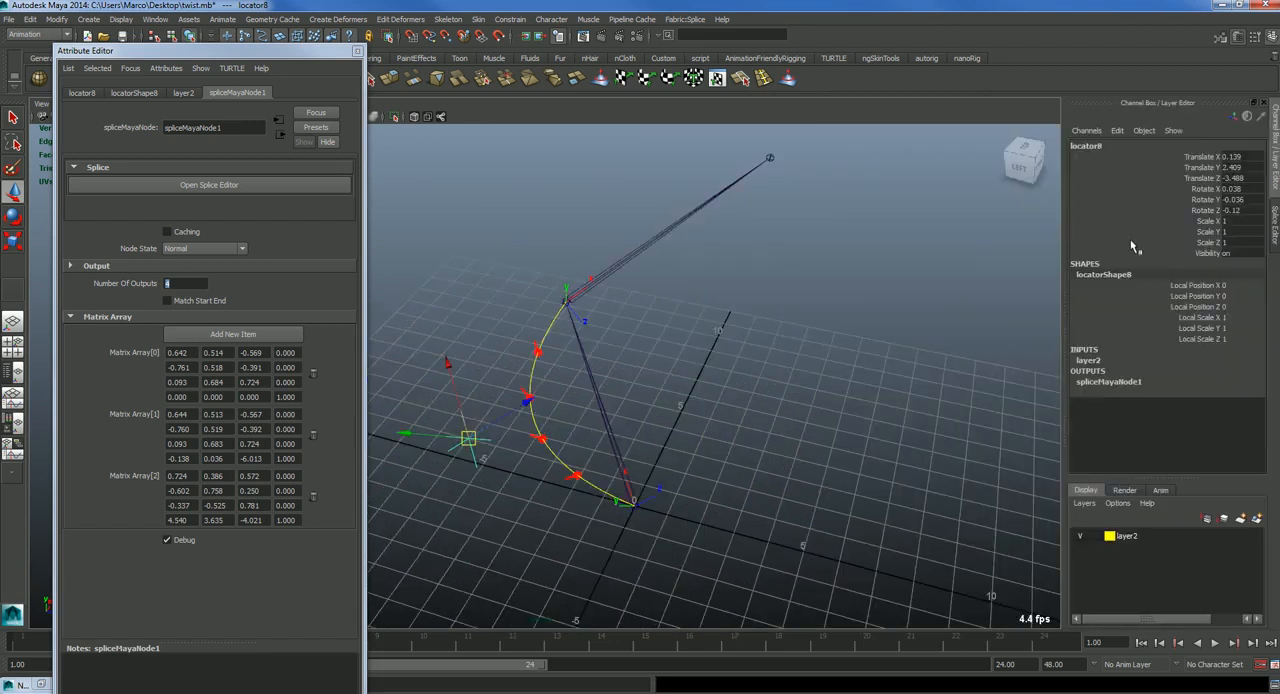
click(1276, 213)
Step: Open the DGNode compute operator's KL source code and find the debug drawing section near its end
click(755, 118)
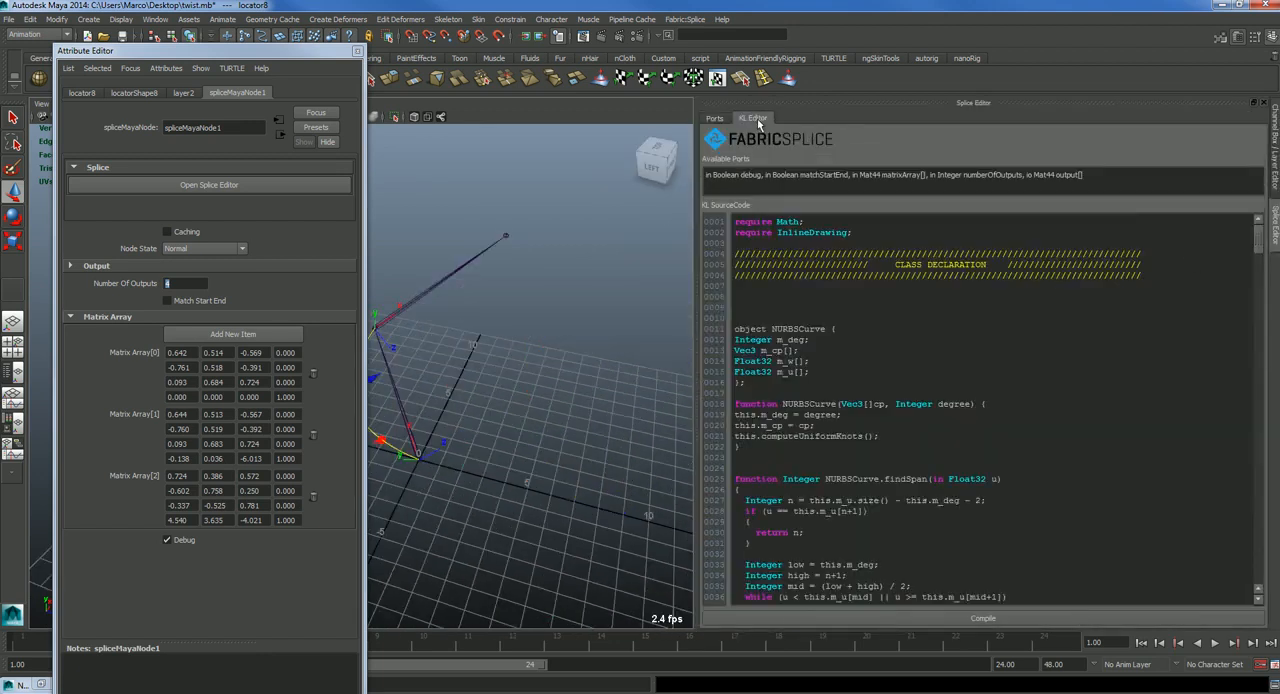
click(712, 120)
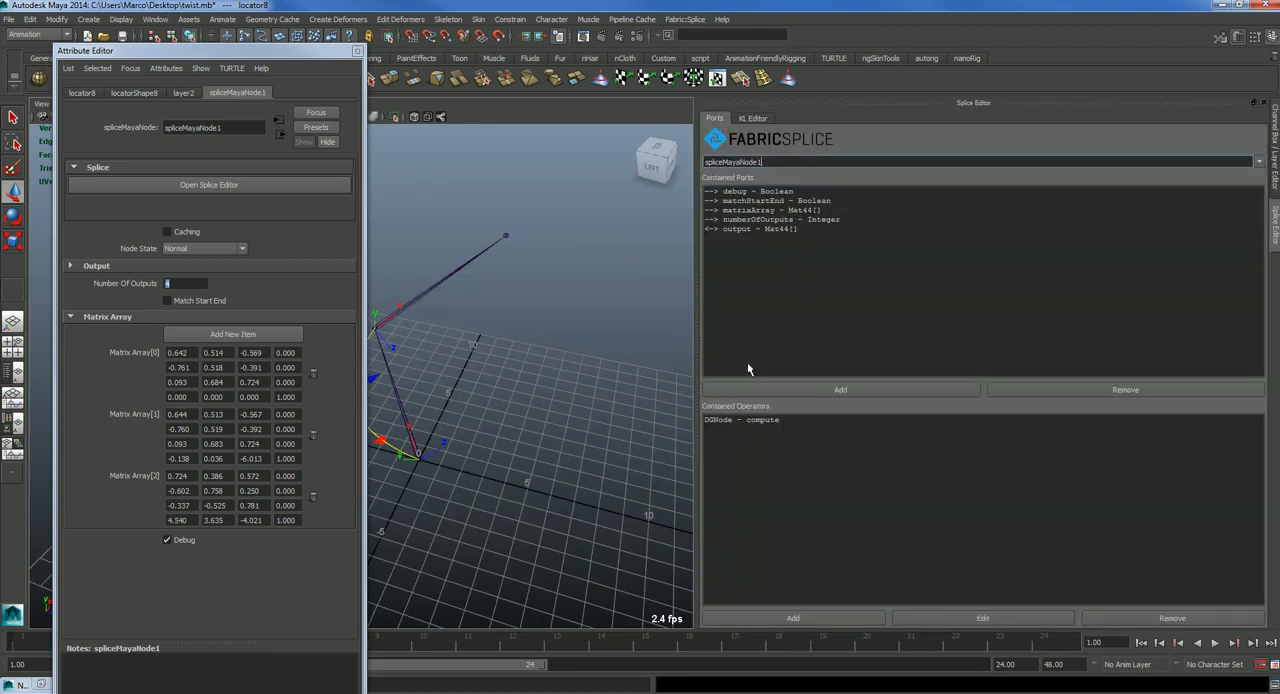
click(743, 420)
click(930, 617)
scroll(846, 369, down, 15)
scroll(846, 369, down, 4)
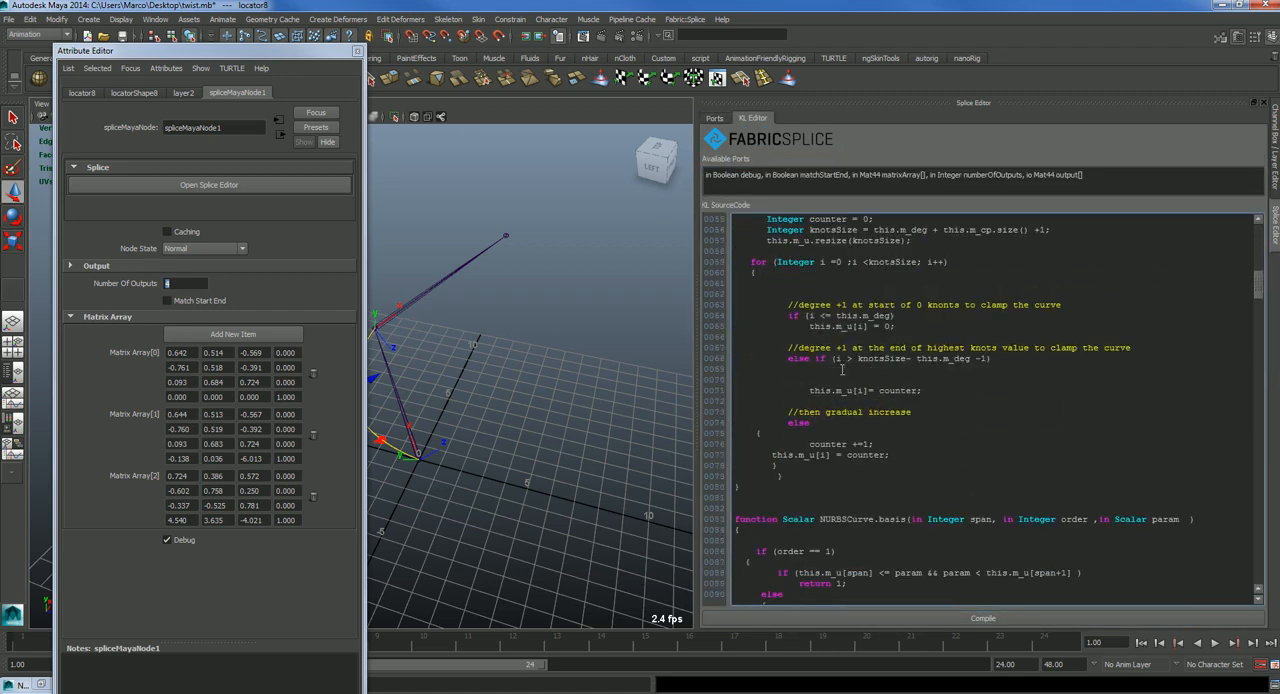
scroll(842, 369, up, 3)
scroll(861, 327, down, 16)
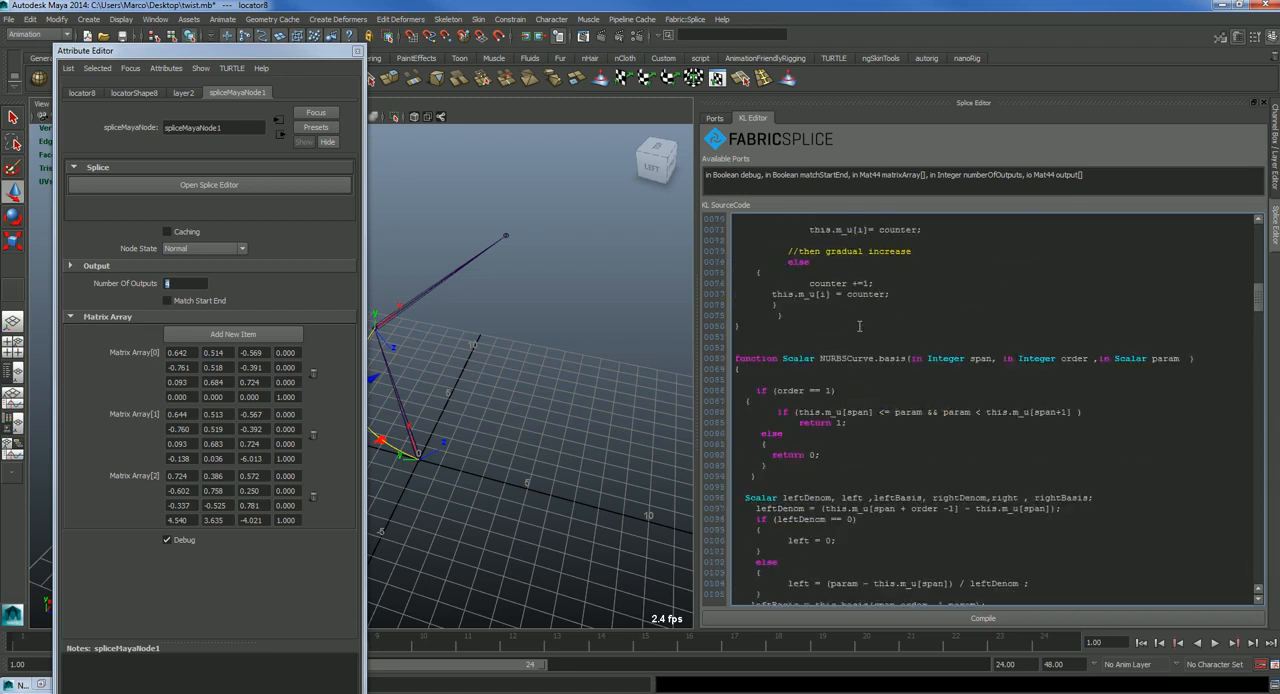
drag(1260, 318, 1272, 558)
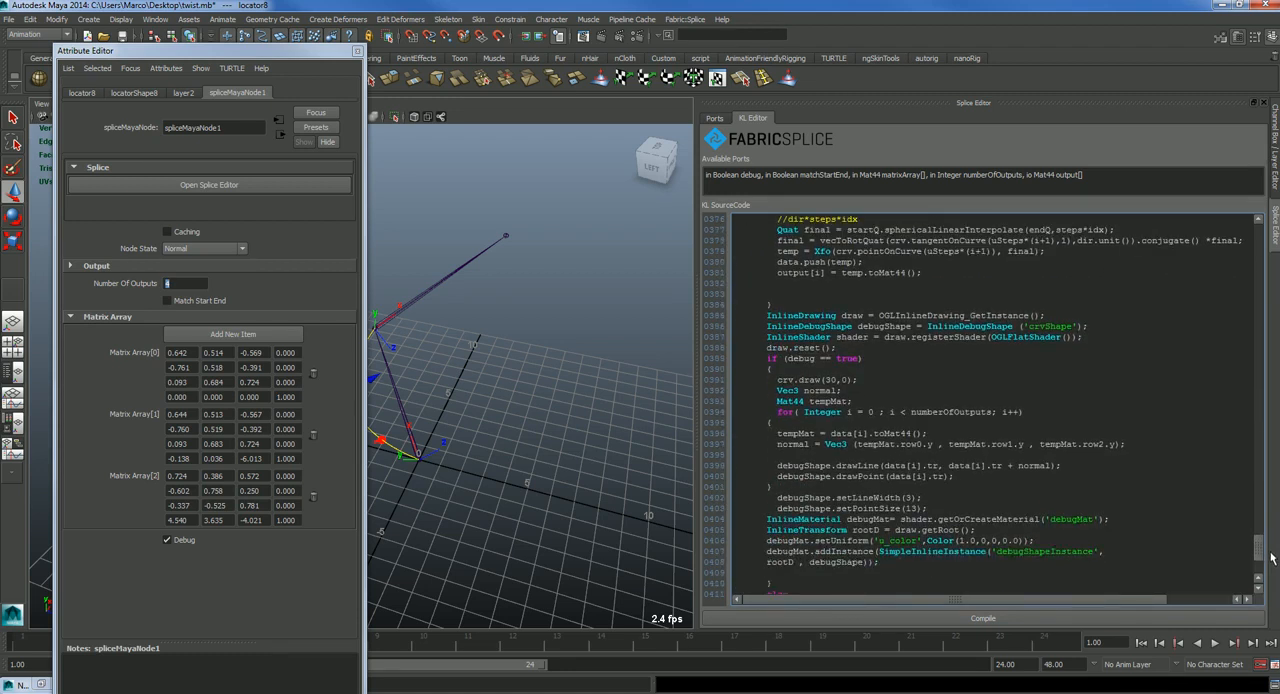
scroll(1029, 429, down, 1)
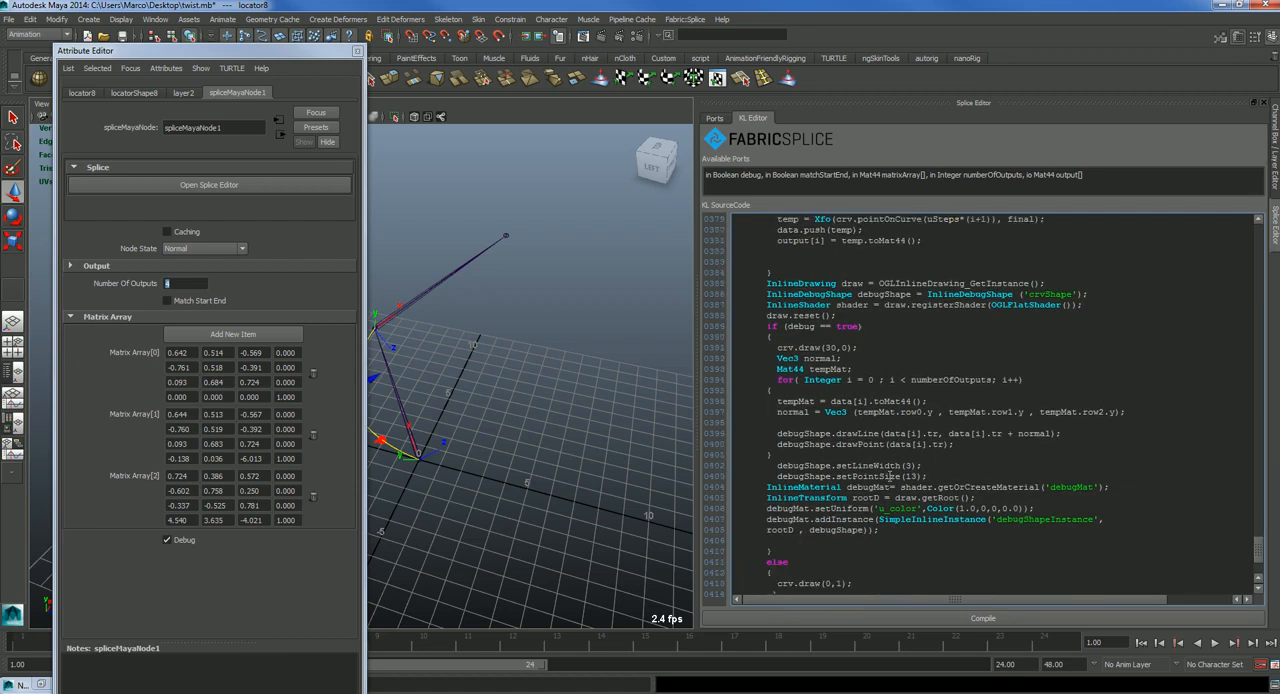
Step: Review the setLineWidth, setPointSize and drawLine calls of debugShape, including the data and normal arguments
drag(841, 469, 903, 477)
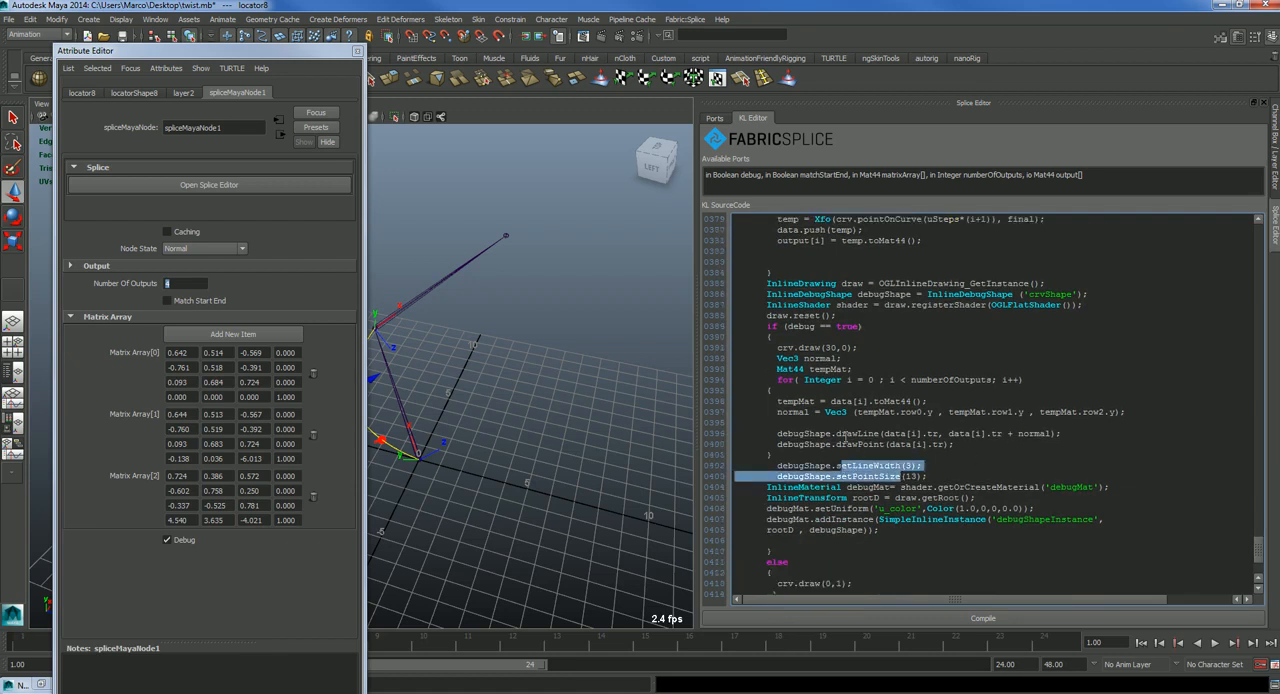
click(844, 434)
double_click(962, 433)
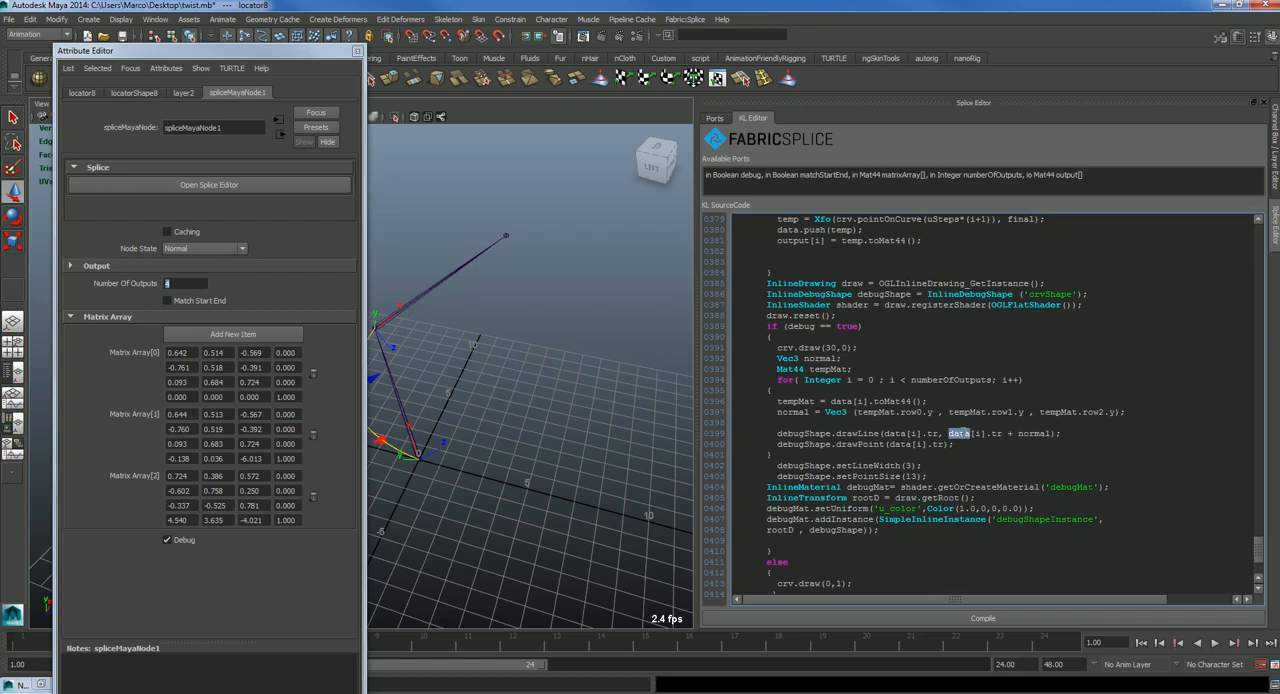
click(1031, 433)
double_click(1032, 433)
Step: Change the debug normal vector to tempMat.row0.x, tempMat.row1.x and tempMat.row2.x, compile the code and check the markers
double_click(880, 412)
double_click(929, 412)
click(931, 620)
alt+drag(600, 531, 541, 447)
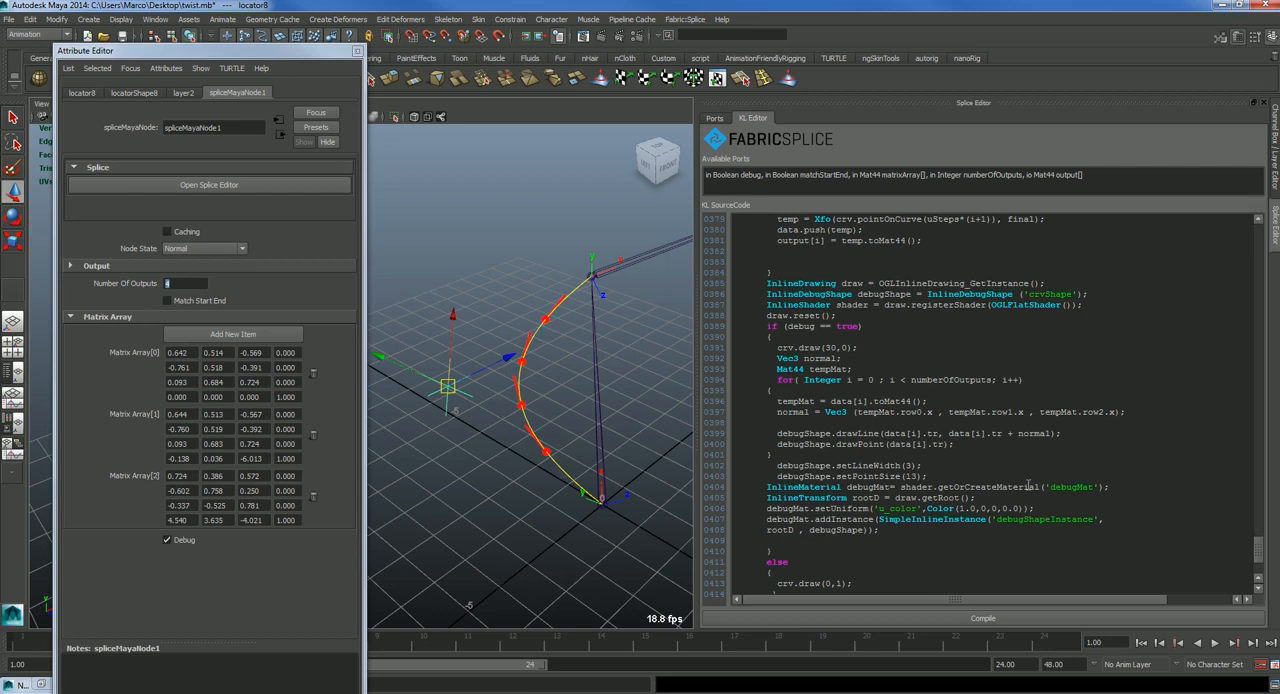
mouse_move(474, 474)
alt+mouse_down()
mouse_move(526, 463)
mouse_move(482, 470)
alt+mouse_up()
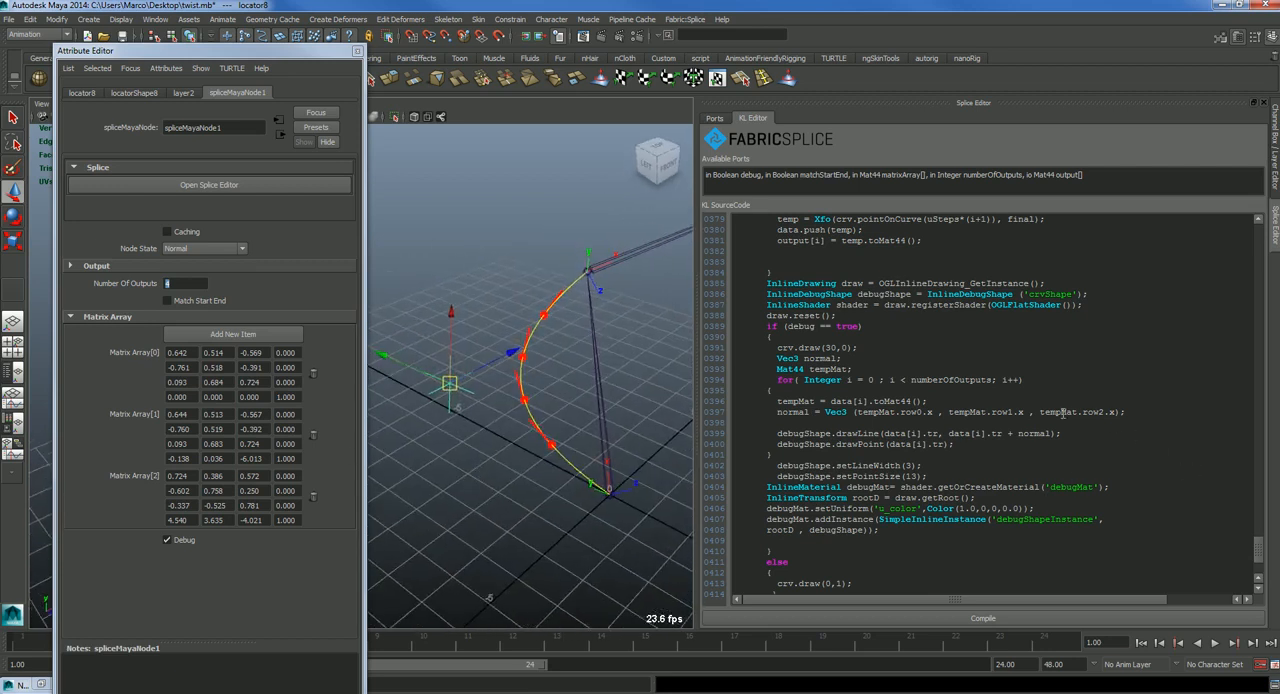
Step: Change the debug normal vector to tempMat.row0.z, tempMat.row1.z and tempMat.row2.z, compile the code and check the markers
click(1023, 415)
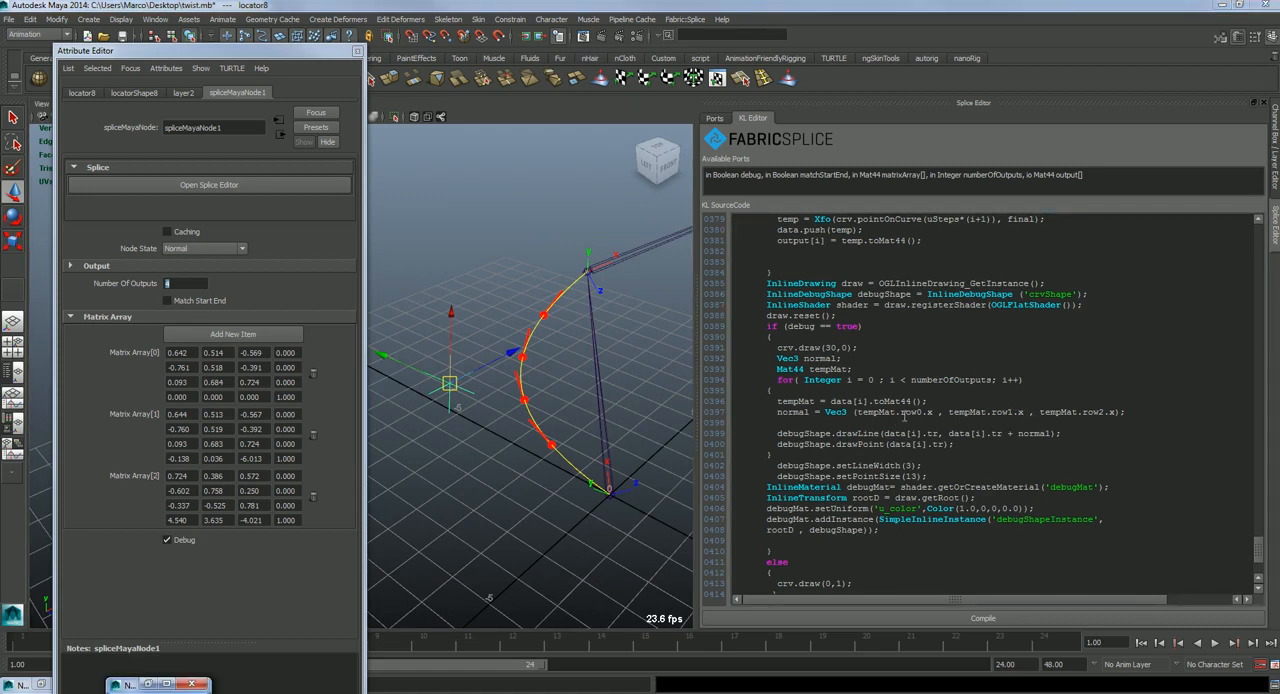
double_click(929, 412)
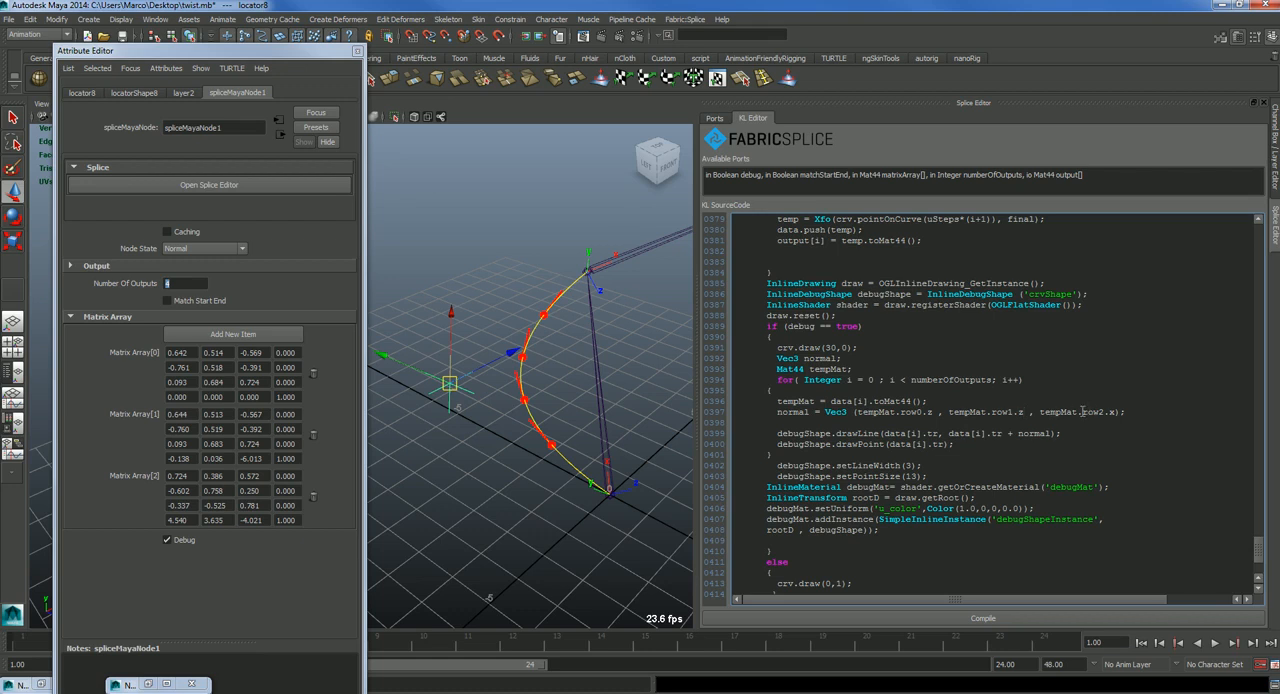
text(z)
click(983, 618)
mouse_move(533, 516)
alt+mouse_down()
mouse_move(626, 486)
mouse_move(614, 466)
mouse_move(551, 446)
mouse_move(519, 459)
mouse_move(514, 494)
mouse_move(556, 518)
alt+mouse_up()
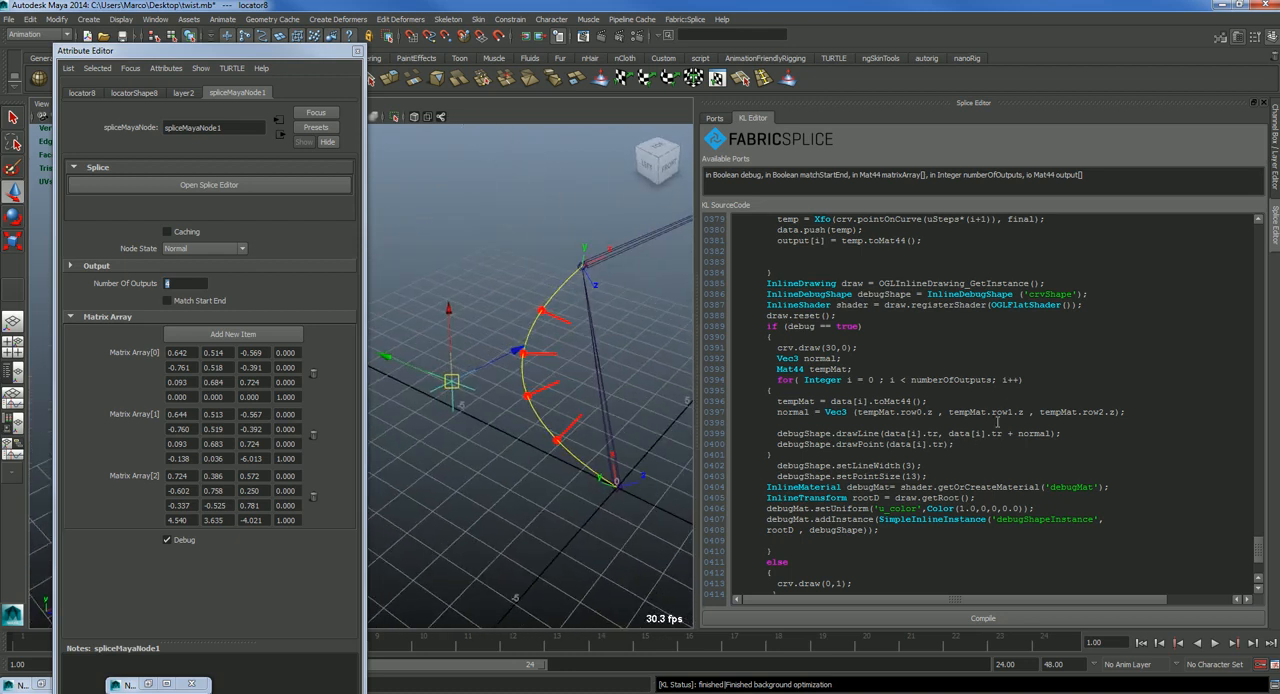
Step: Set the debug normal vector to tempMat.row0.y, tempMat.row1.y and tempMat.row2.y, compile the code and close the Attribute Editor
click(930, 409)
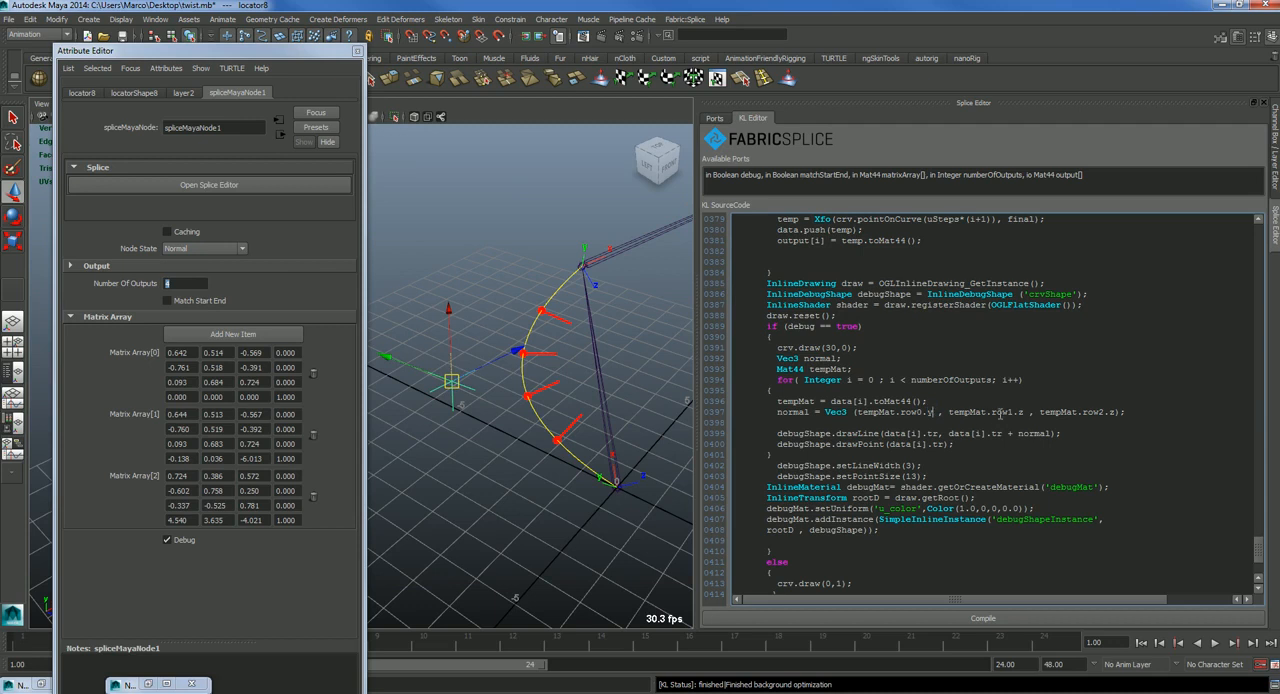
text(y)
click(960, 617)
click(359, 51)
alt+middle_drag(666, 372, 545, 425)
alt+right_drag(545, 425, 510, 431)
alt+drag(633, 421, 536, 440)
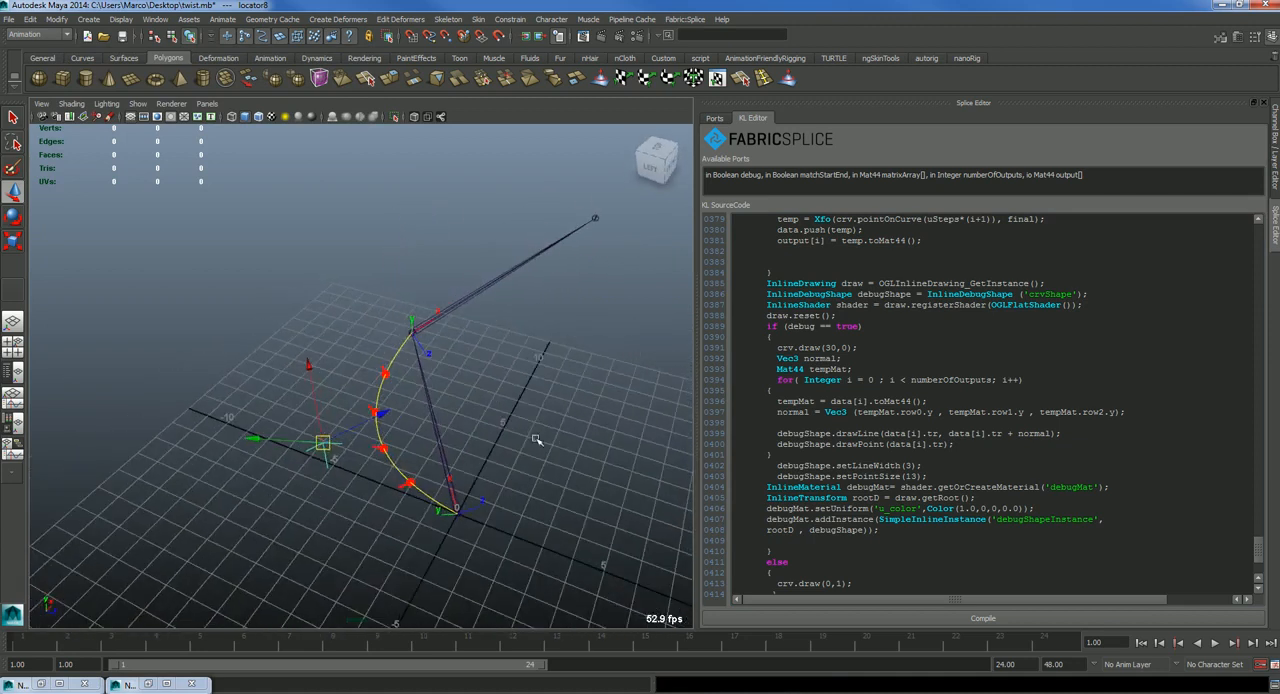